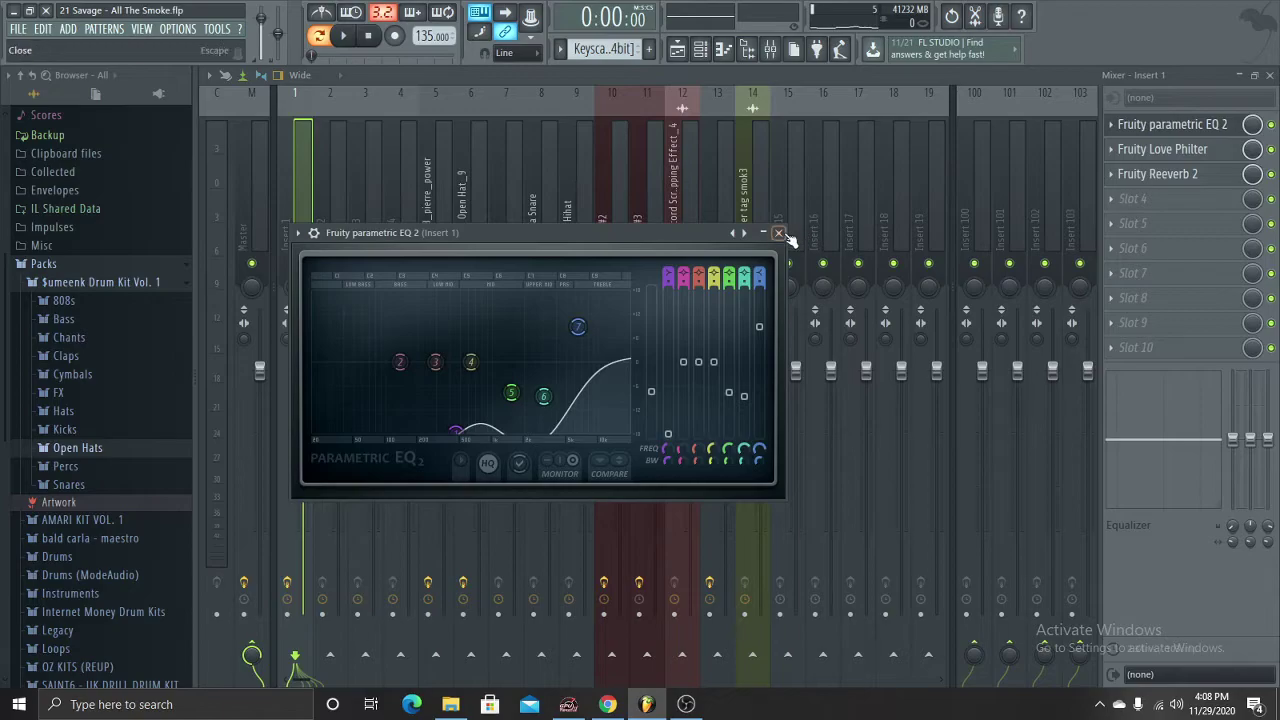
- Review the Fruity Love Philter and Fruity Reeverb 2 settings on the Insert 1 mixer track
{"action": "left_click", "coordinate": [1162, 149]}
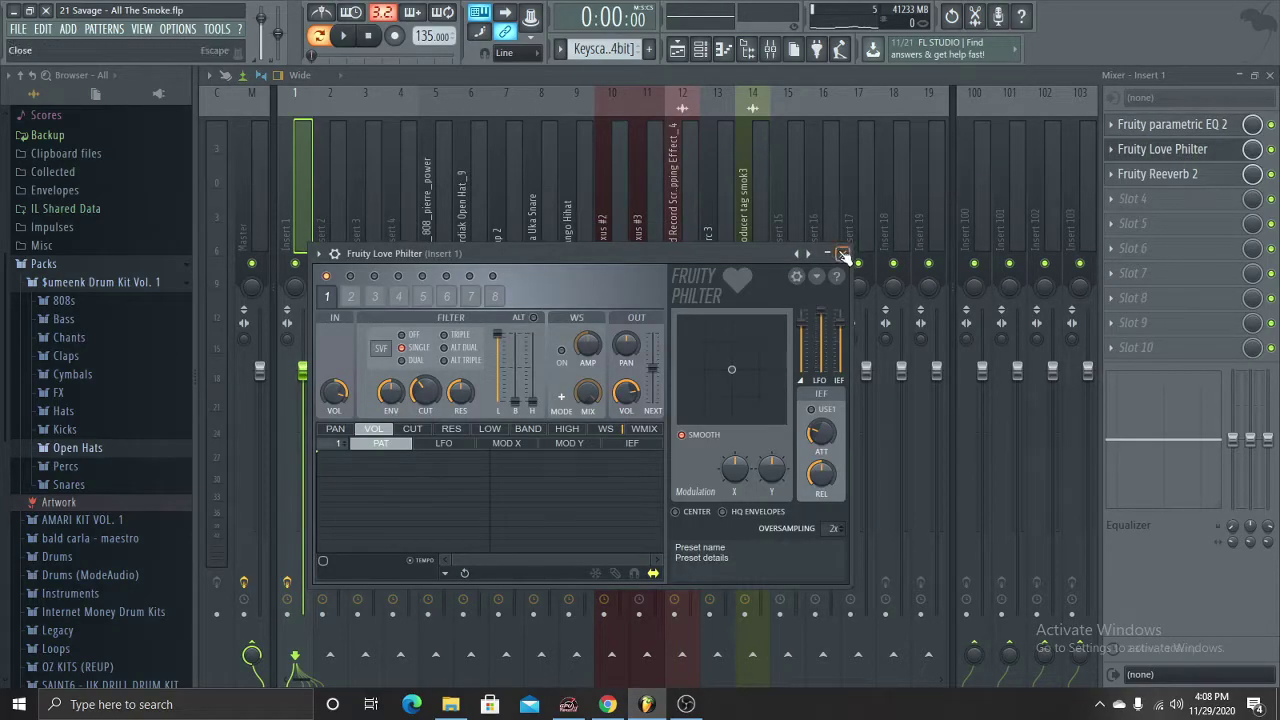
{"action": "left_click", "coordinate": [843, 255]}
{"action": "left_click", "coordinate": [1162, 180]}
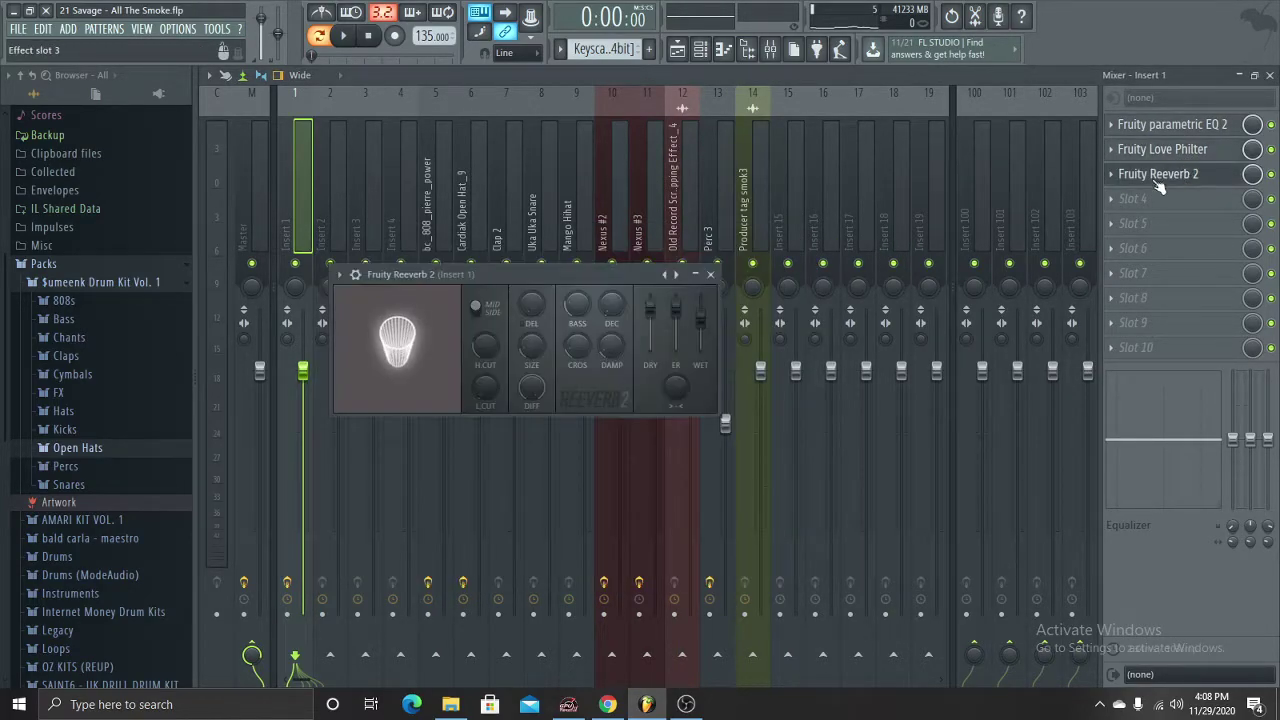
{"action": "left_click", "coordinate": [711, 275]}
- Play back the Keyscape melody in the piano roll and stop it
{"action": "left_click", "coordinate": [728, 53]}
{"action": "key", "text": "space"}
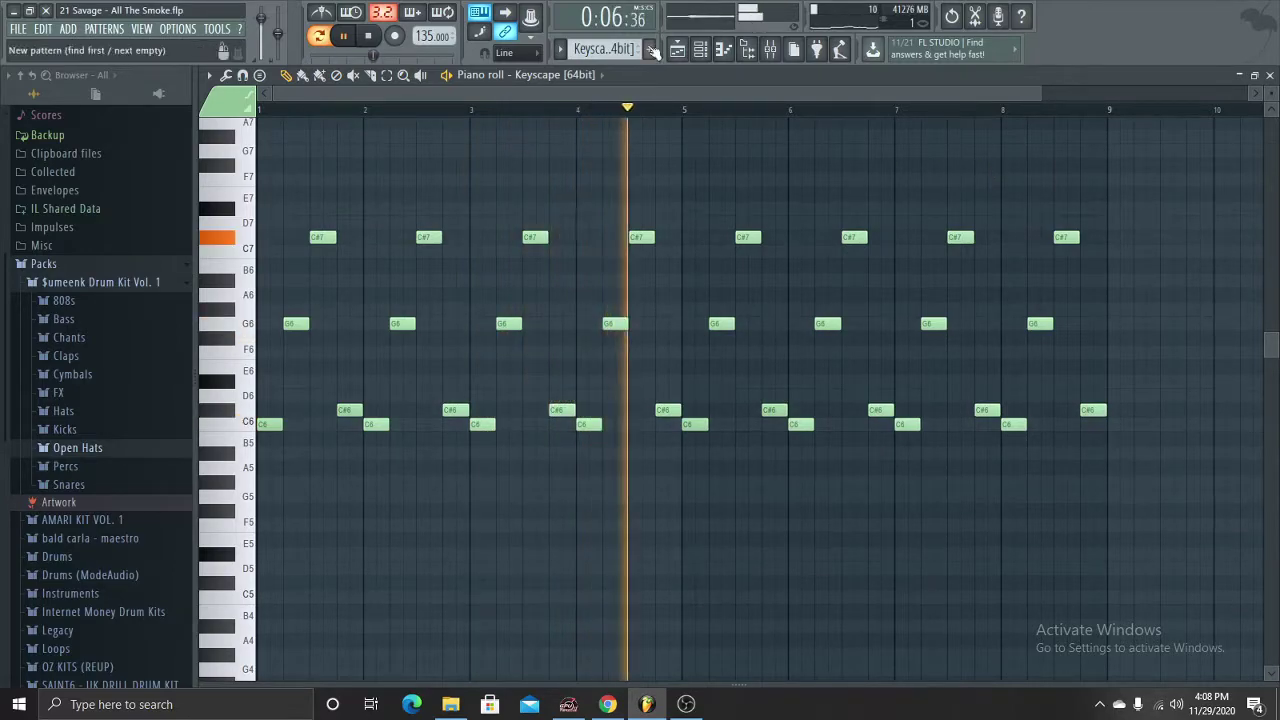
{"action": "key", "text": "space"}
- Switch to the Nexus #2 pattern and show its notes in the piano roll
{"action": "scroll", "coordinate": [576, 50], "scroll_direction": "down", "scroll_amount": 1}
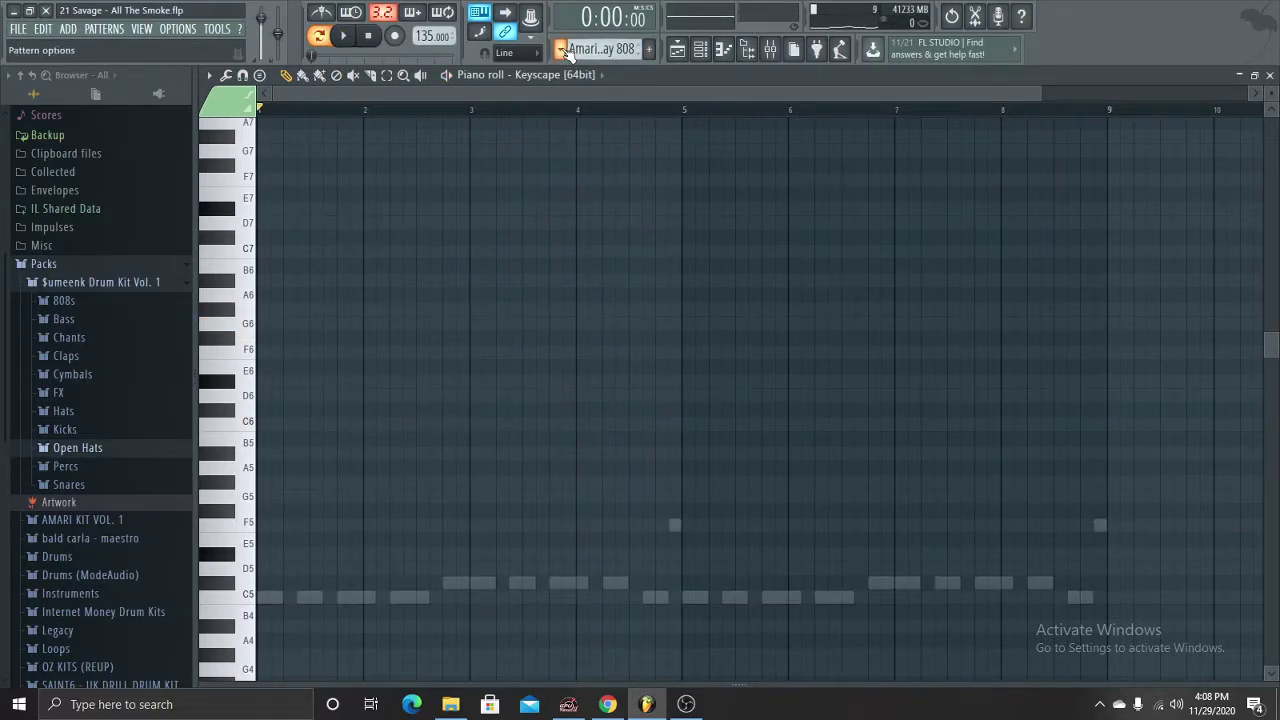
{"action": "left_click", "coordinate": [568, 53]}
{"action": "left_click", "coordinate": [620, 155]}
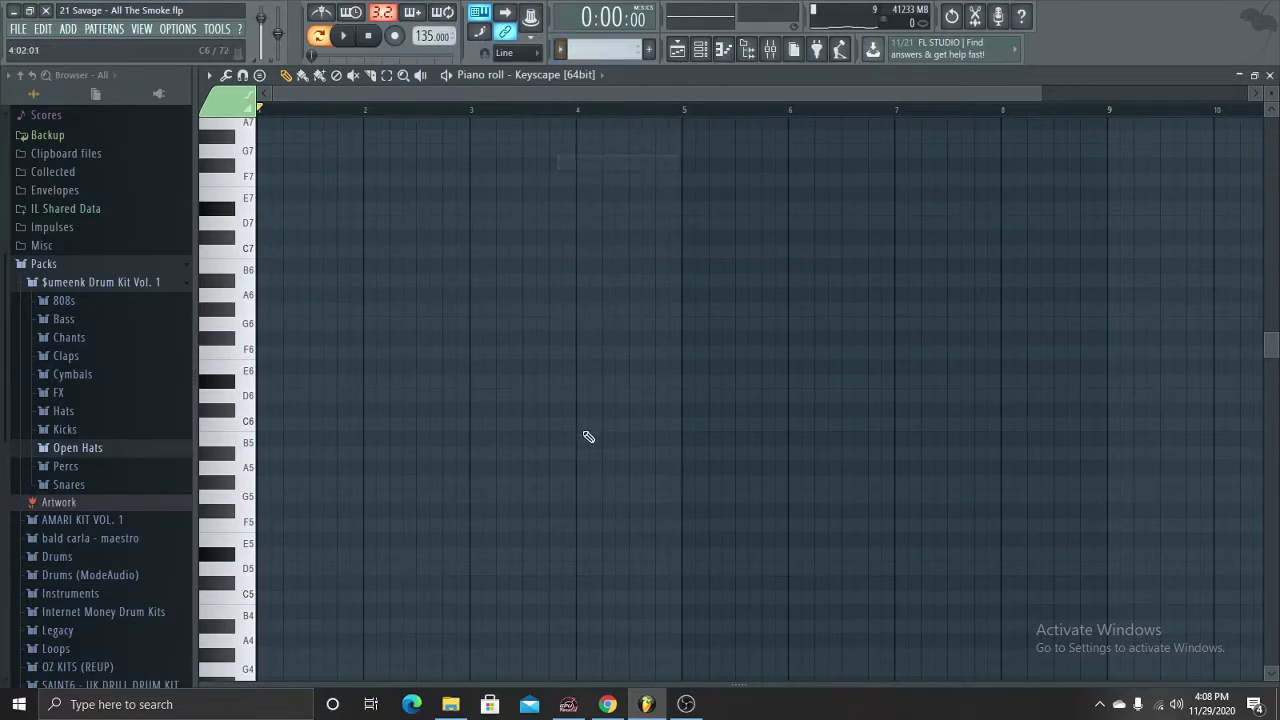
{"action": "scroll", "coordinate": [561, 465], "scroll_direction": "down", "scroll_amount": 3}
{"action": "double_click", "coordinate": [460, 540]}
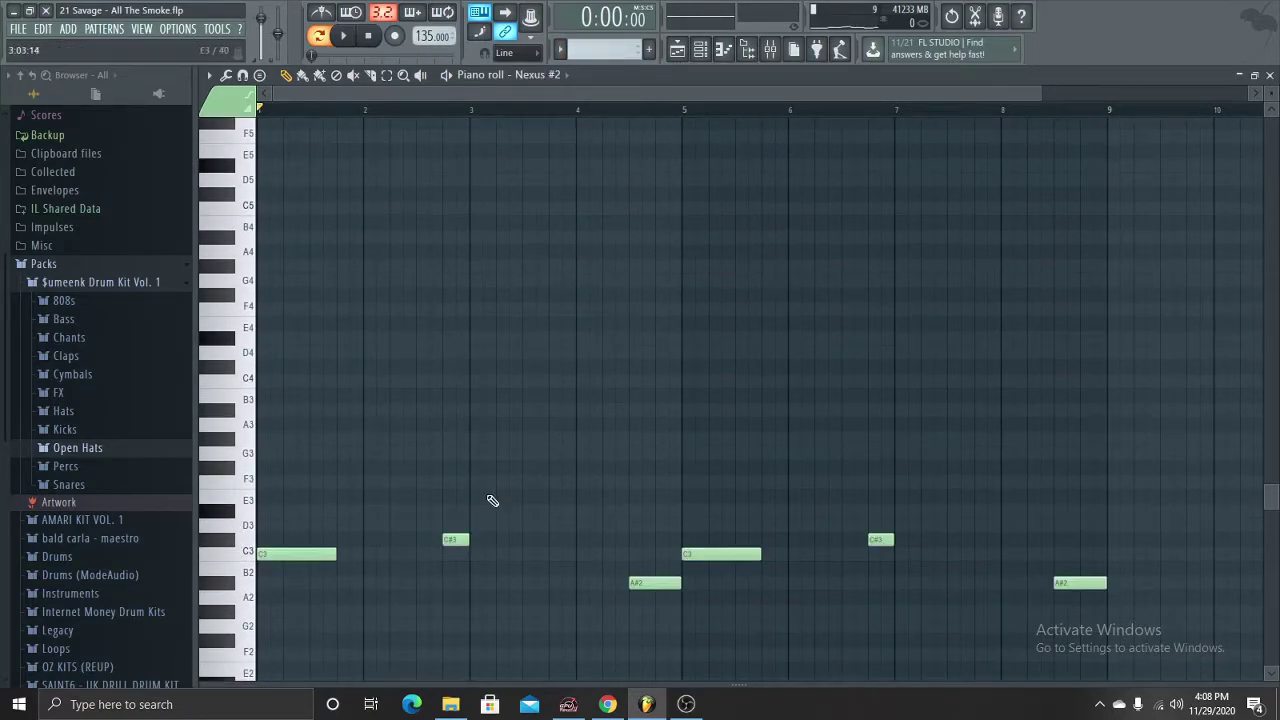
- View the Nexus #2 instrument from the channel rack and close it
{"action": "left_click", "coordinate": [708, 49]}
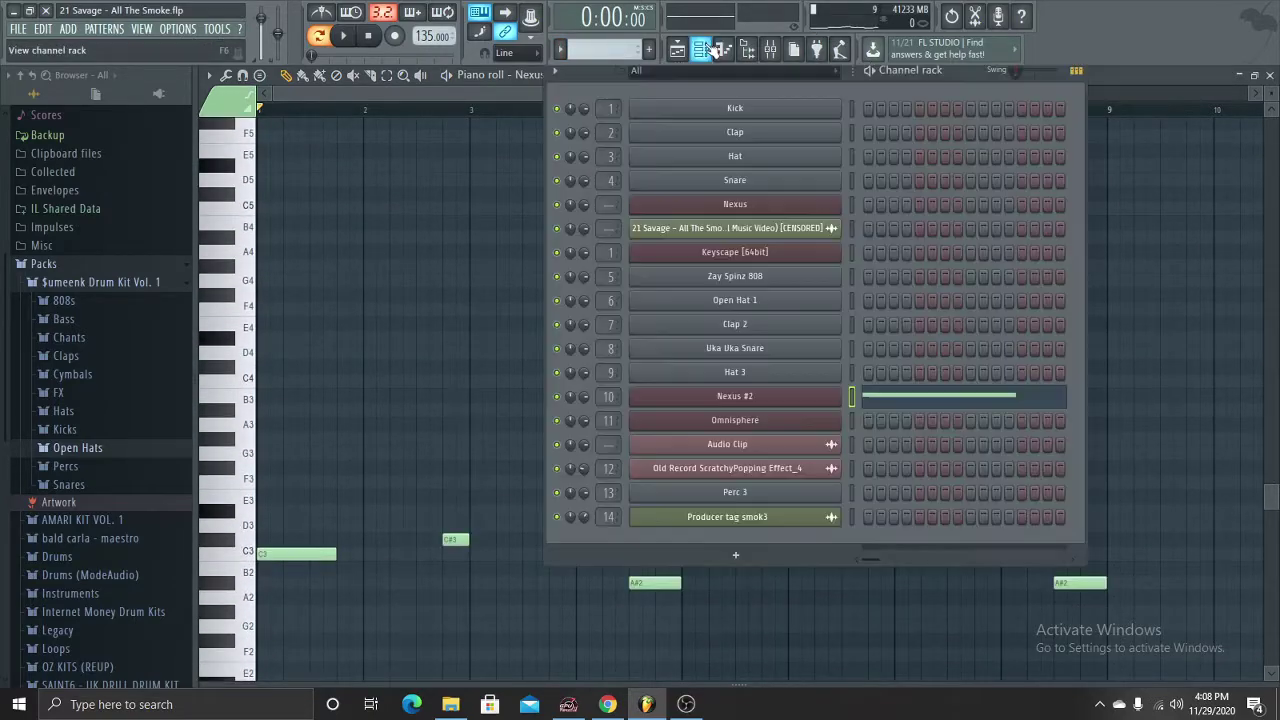
{"action": "left_click", "coordinate": [762, 396]}
{"action": "left_click", "coordinate": [917, 191]}
- Review the Fruity Parametric EQ 2 and Fruity Flanger settings on the Nexus #2 mixer track
{"action": "left_click", "coordinate": [769, 50]}
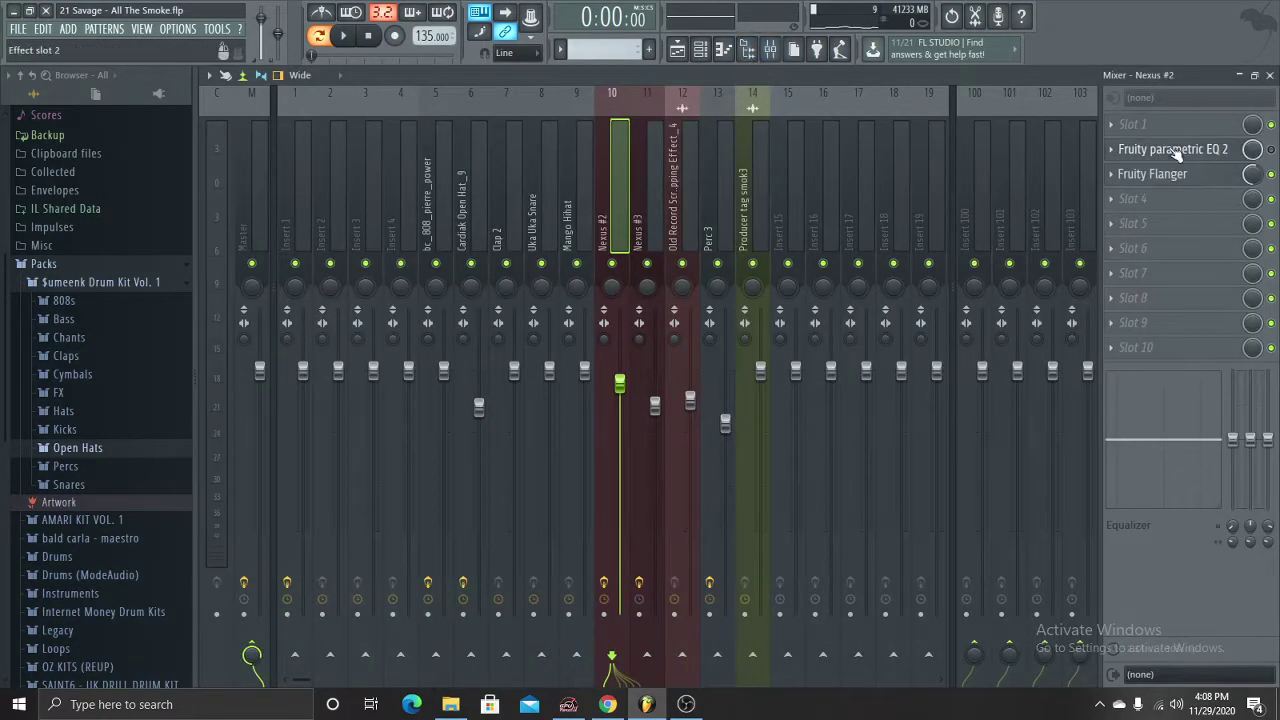
{"action": "left_click", "coordinate": [1177, 152]}
{"action": "left_click", "coordinate": [842, 296]}
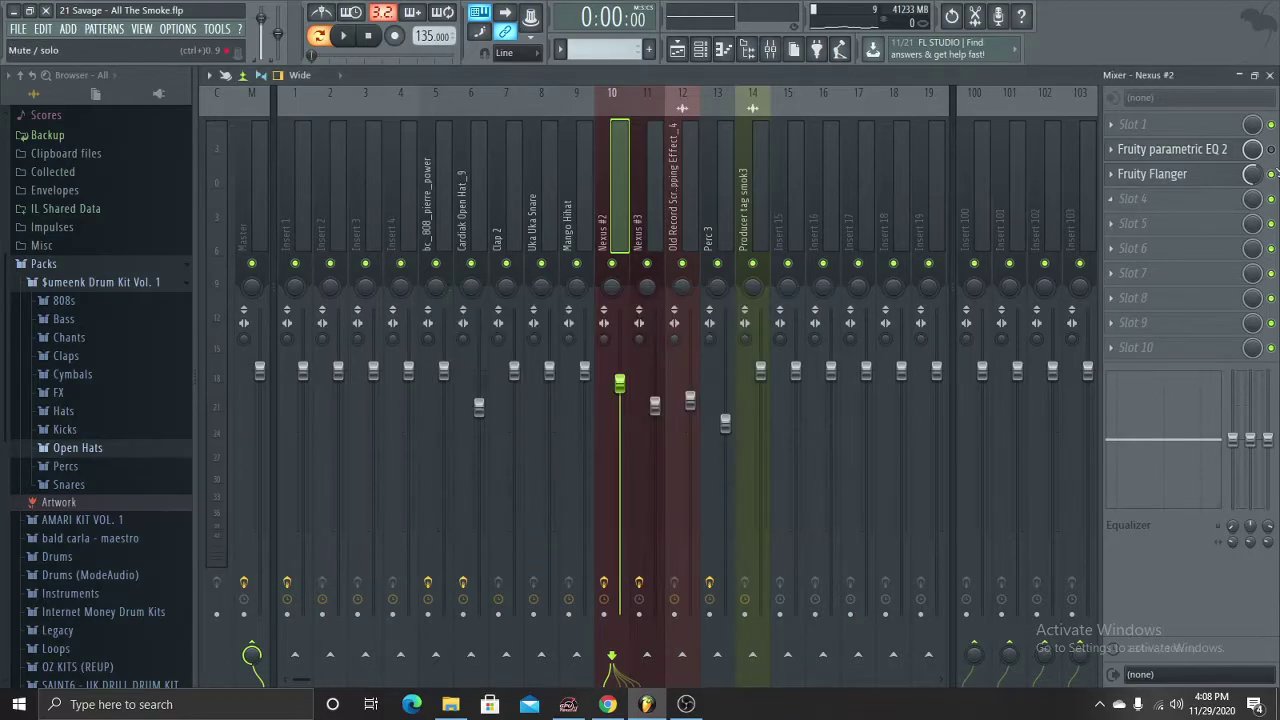
{"action": "left_click", "coordinate": [1215, 176]}
{"action": "left_click", "coordinate": [622, 150]}
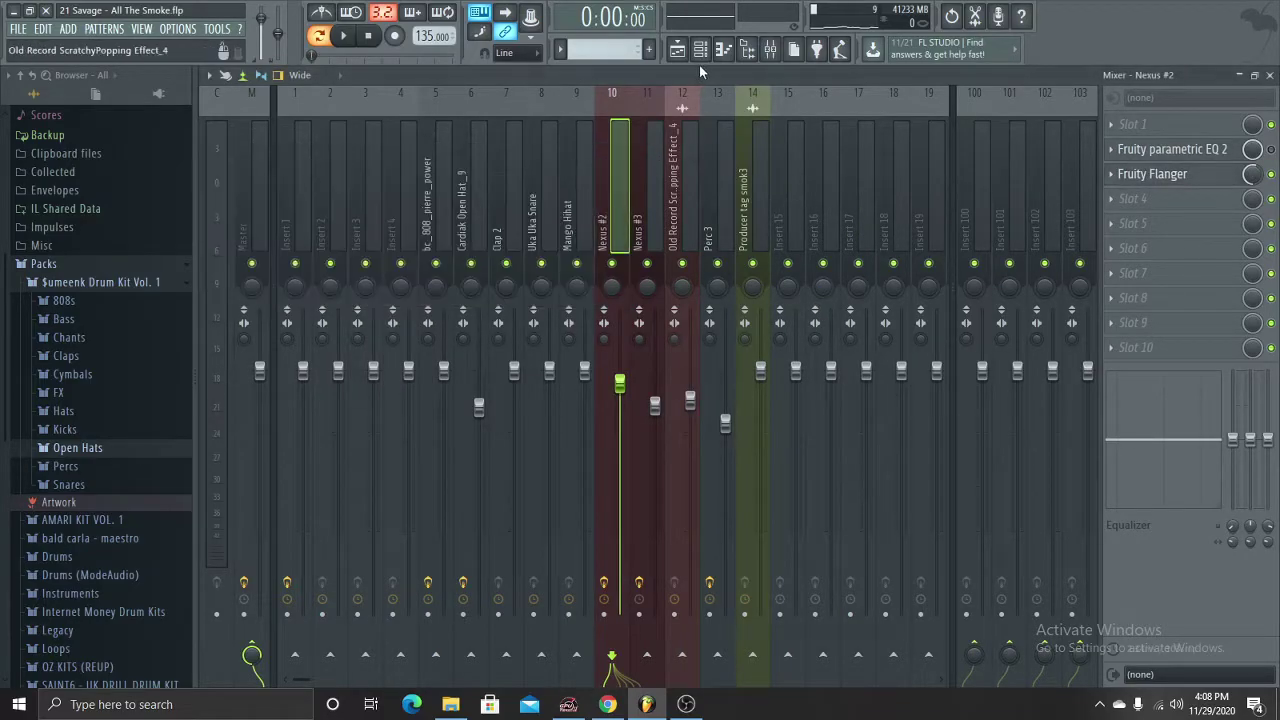
- Play back the Nexus #2 notes in the piano roll and stop playback
{"action": "left_click", "coordinate": [700, 50]}
{"action": "key", "text": "space"}
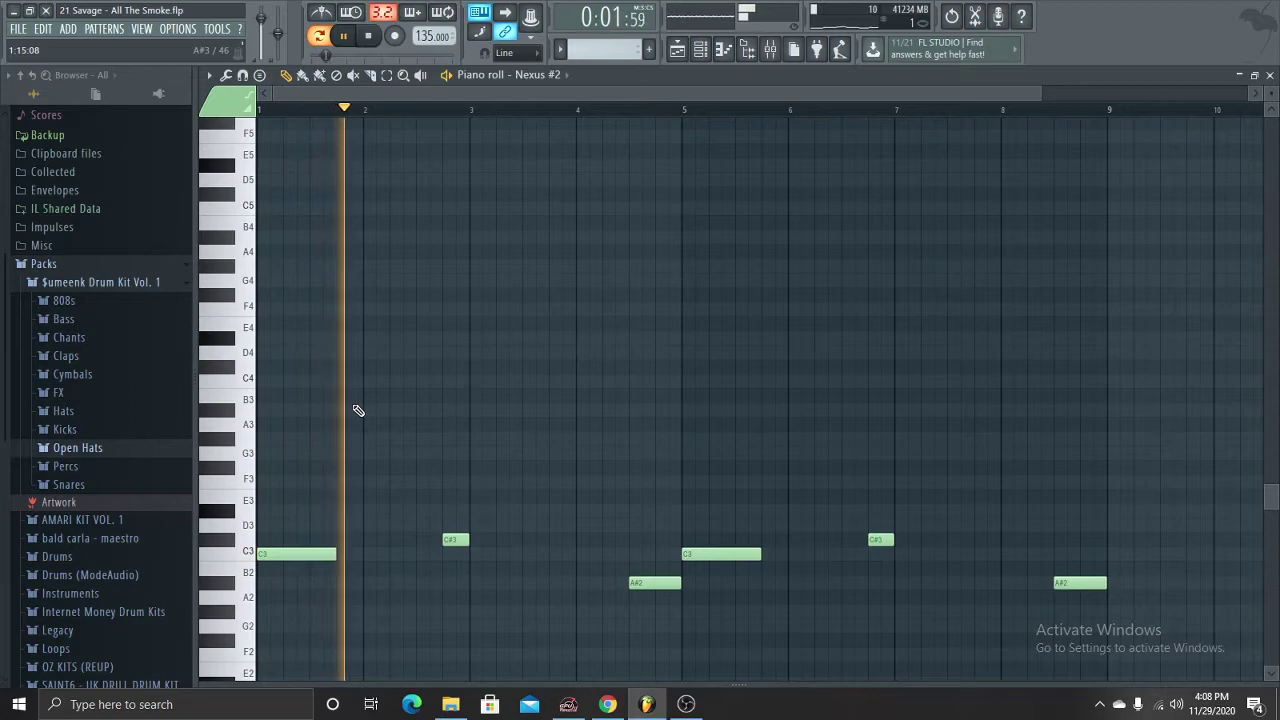
{"action": "scroll", "coordinate": [506, 371], "scroll_direction": "down", "scroll_amount": 4}
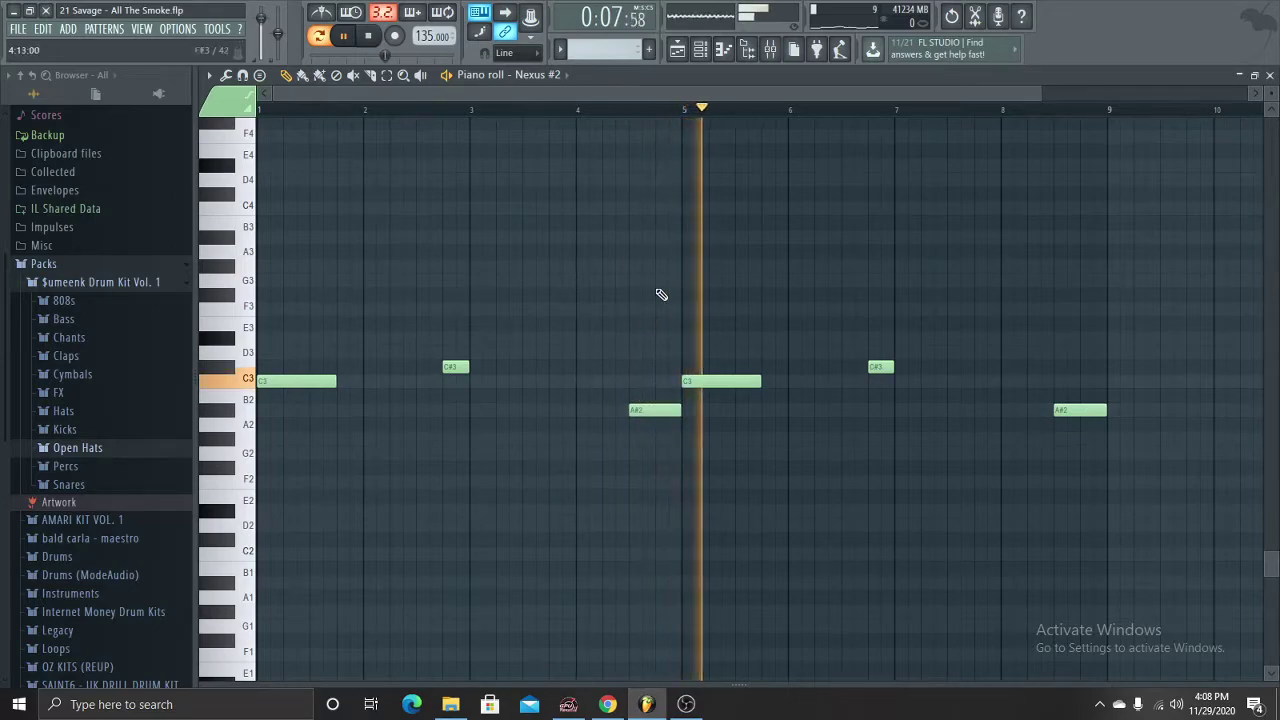
{"action": "key", "text": "space"}
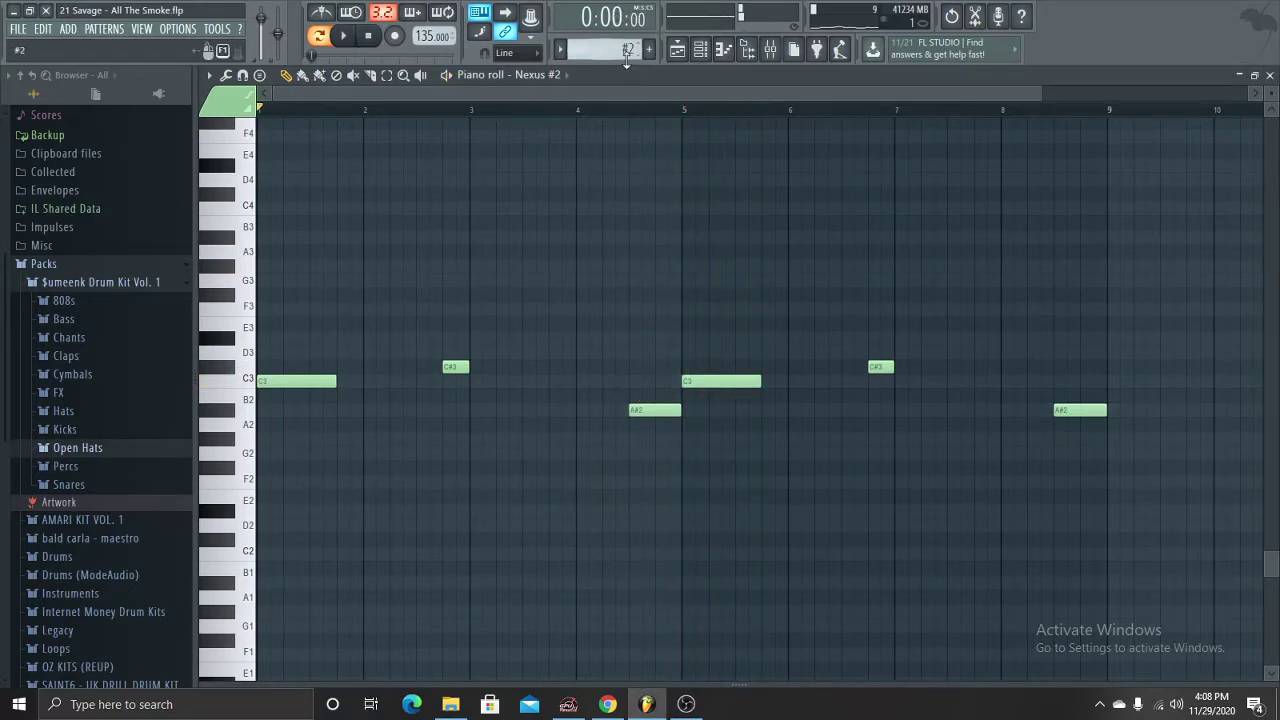
- Show Pattern 9's Omnisphere notes in the piano roll and view the patch loaded in Omnisphere
{"action": "scroll", "coordinate": [632, 50], "scroll_direction": "down", "scroll_amount": 1}
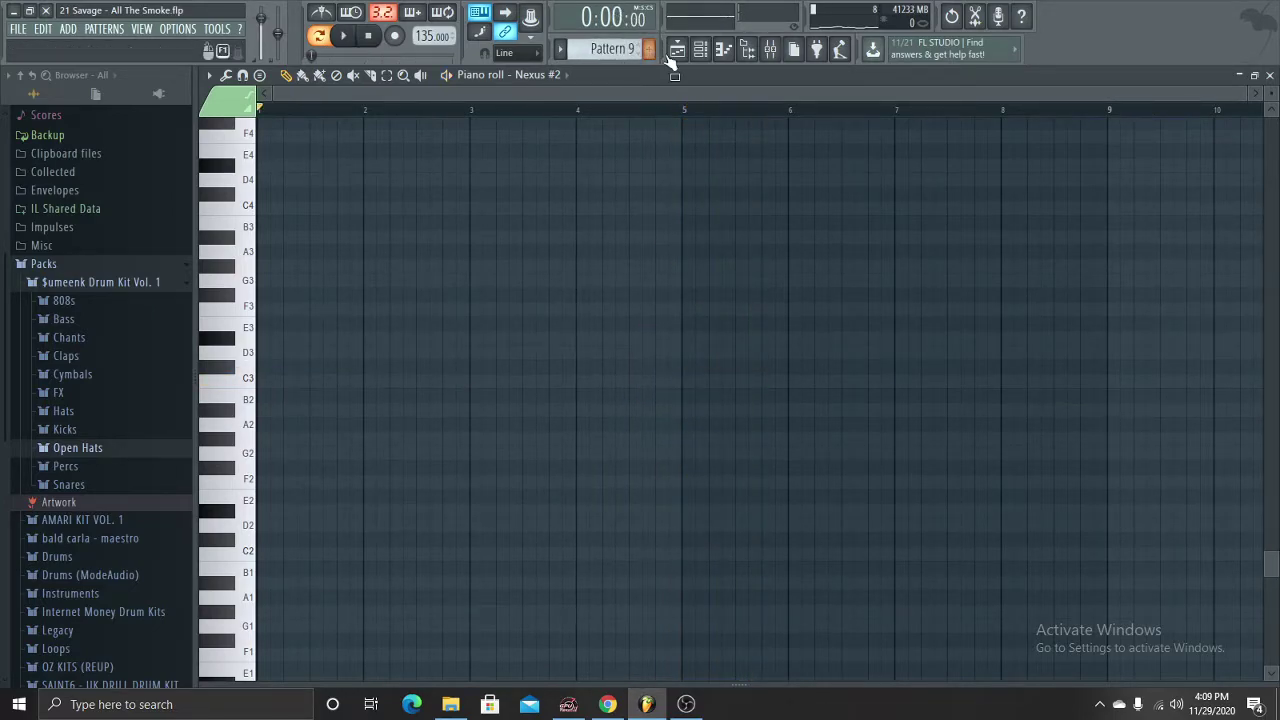
{"action": "left_click", "coordinate": [675, 52]}
{"action": "double_click", "coordinate": [620, 481]}
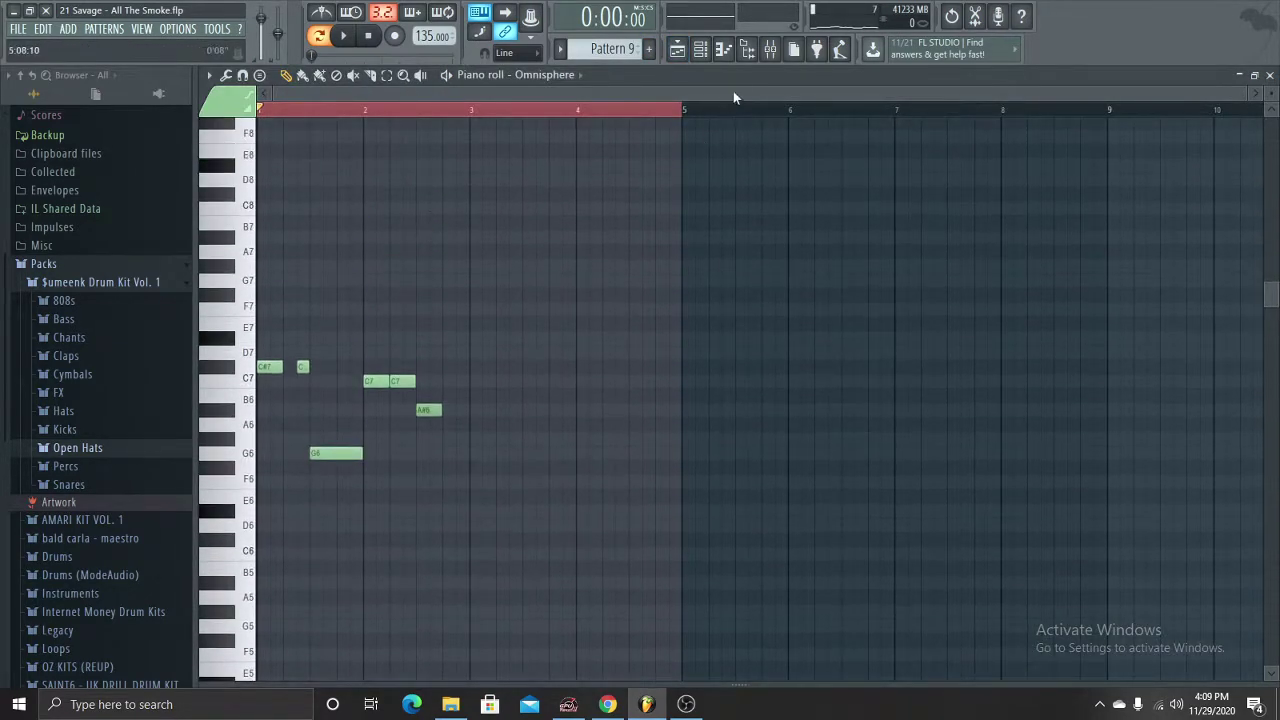
{"action": "left_click", "coordinate": [711, 53]}
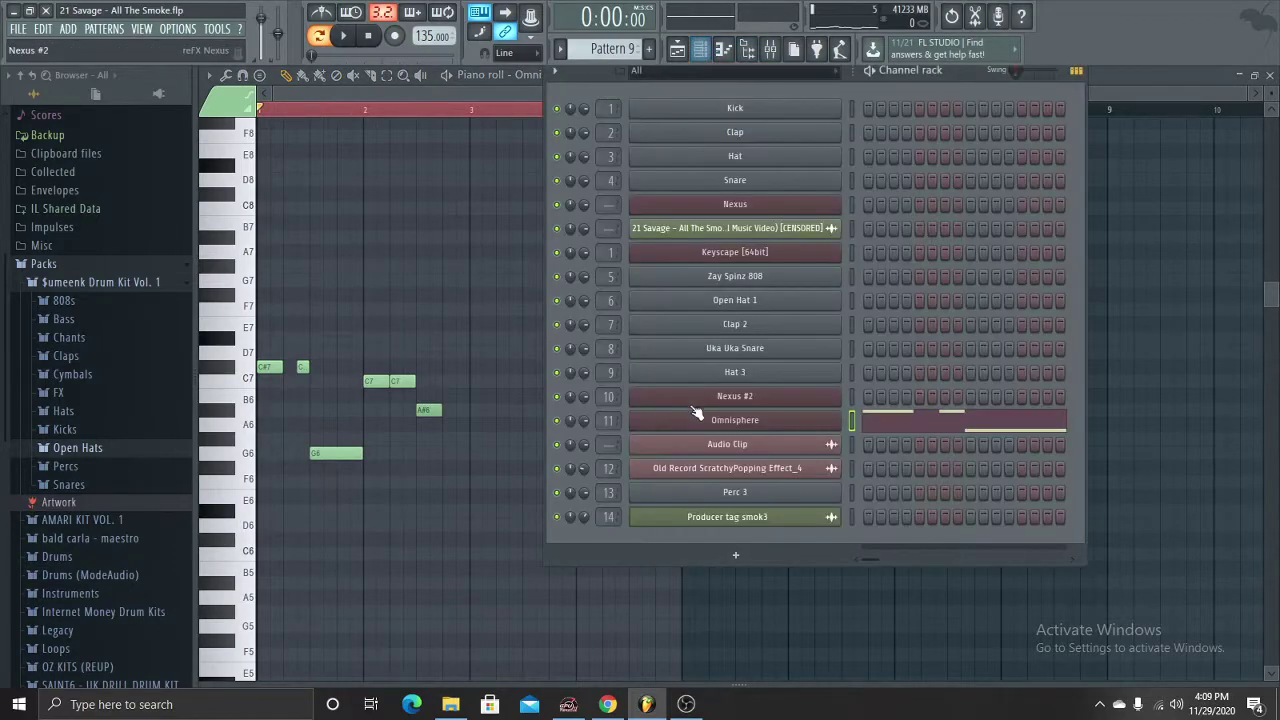
{"action": "left_click", "coordinate": [692, 415]}
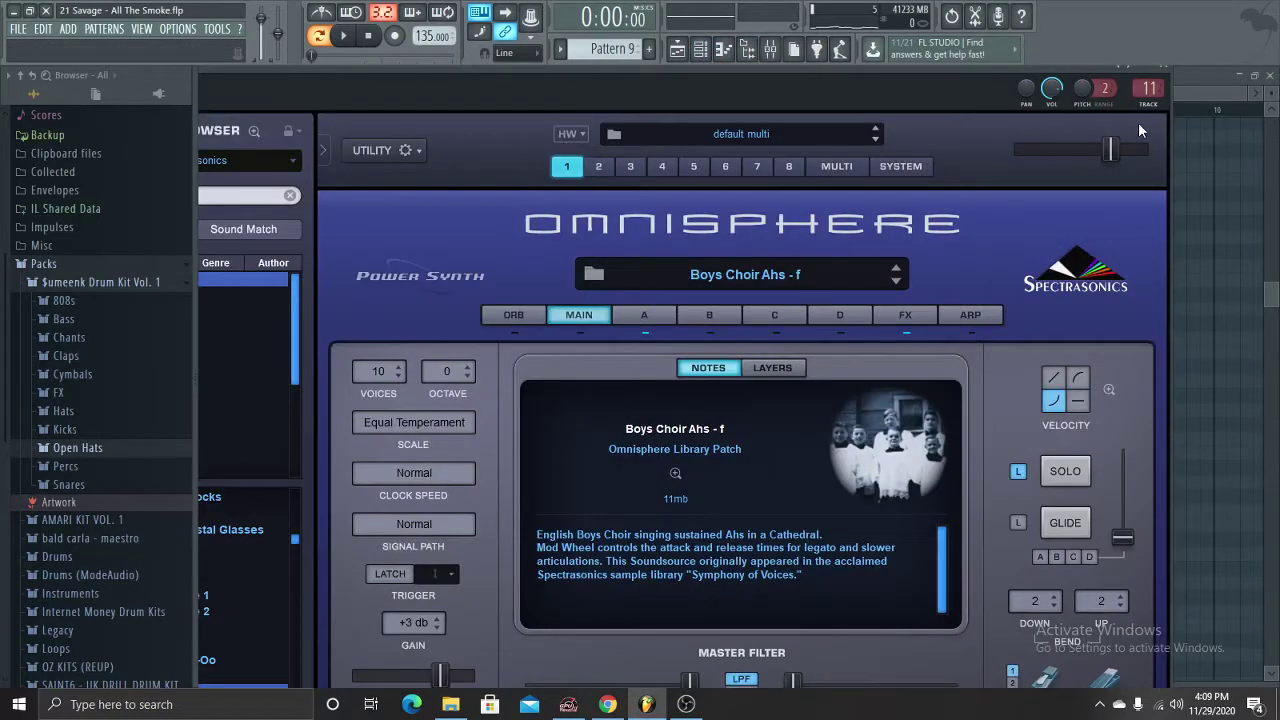
{"action": "left_click", "coordinate": [1165, 77]}
- Review the Fruity Limiter, Parametric EQ 2, Reeverb 2 and Gross Beat settings on Omnisphere's mixer track
{"action": "left_click", "coordinate": [784, 57]}
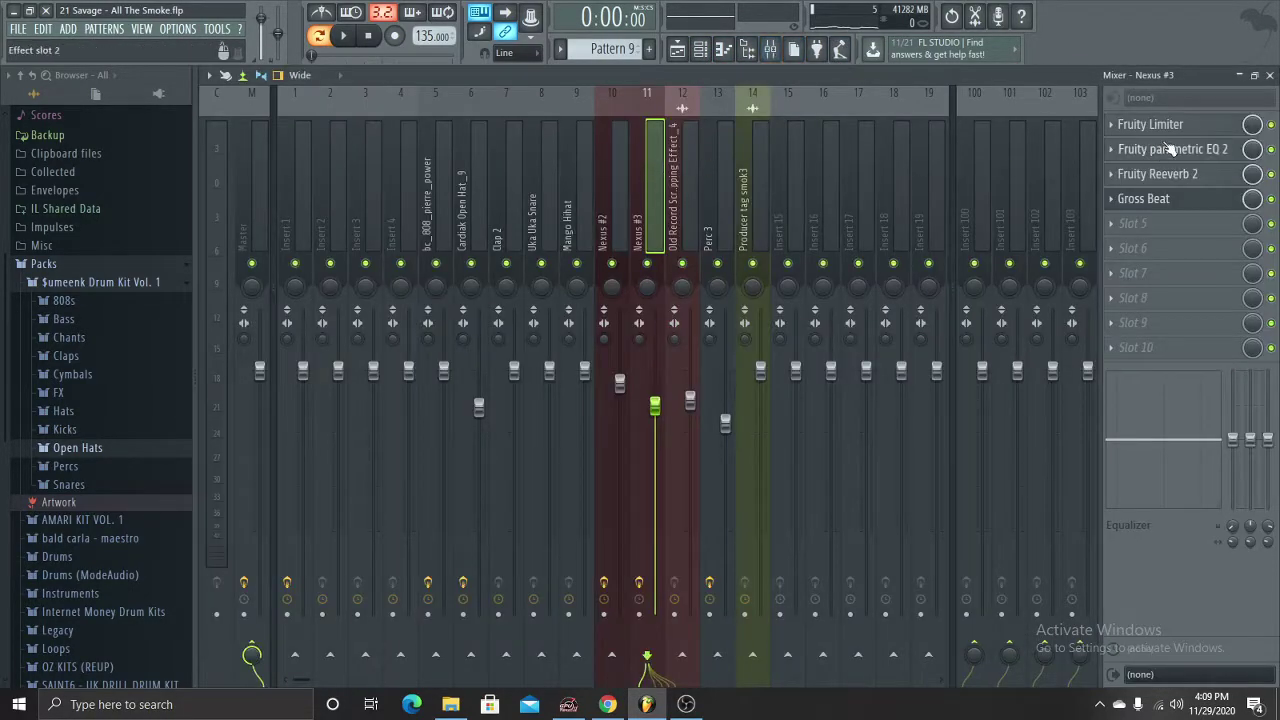
{"action": "left_click", "coordinate": [1160, 124]}
{"action": "left_click", "coordinate": [703, 149]}
{"action": "left_click", "coordinate": [1180, 152]}
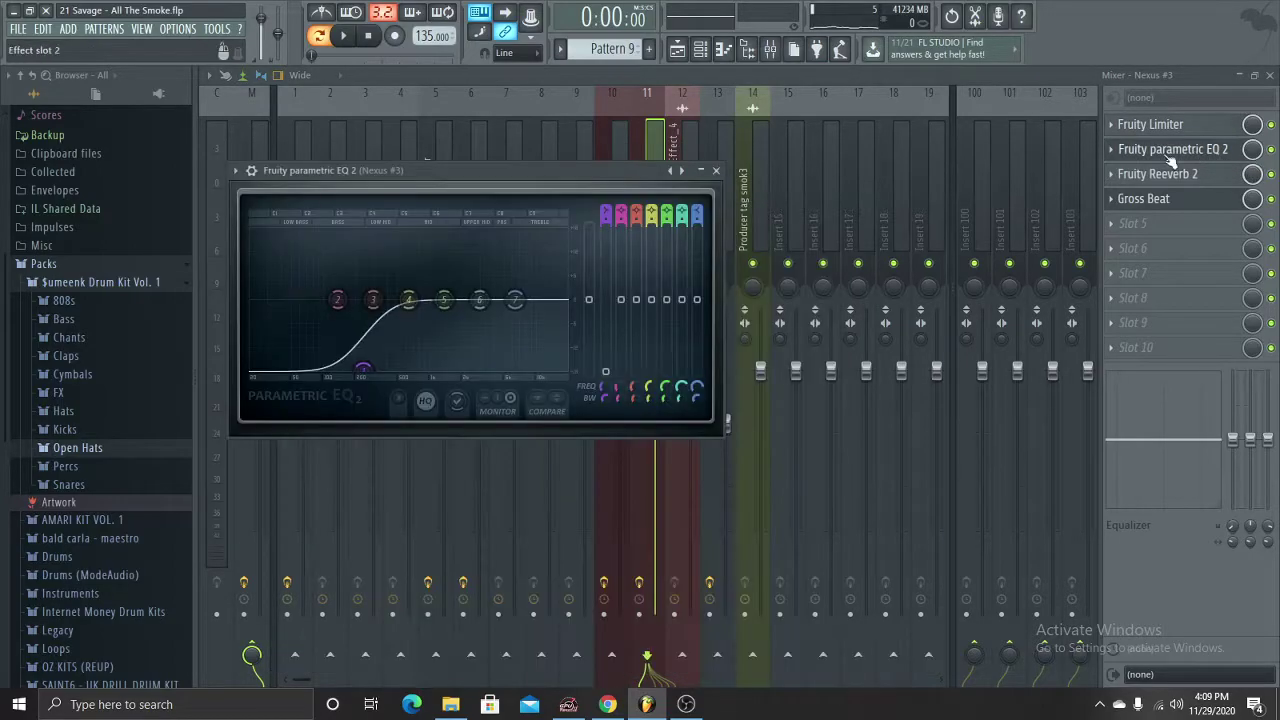
{"action": "left_click", "coordinate": [716, 170]}
{"action": "left_click", "coordinate": [1170, 174]}
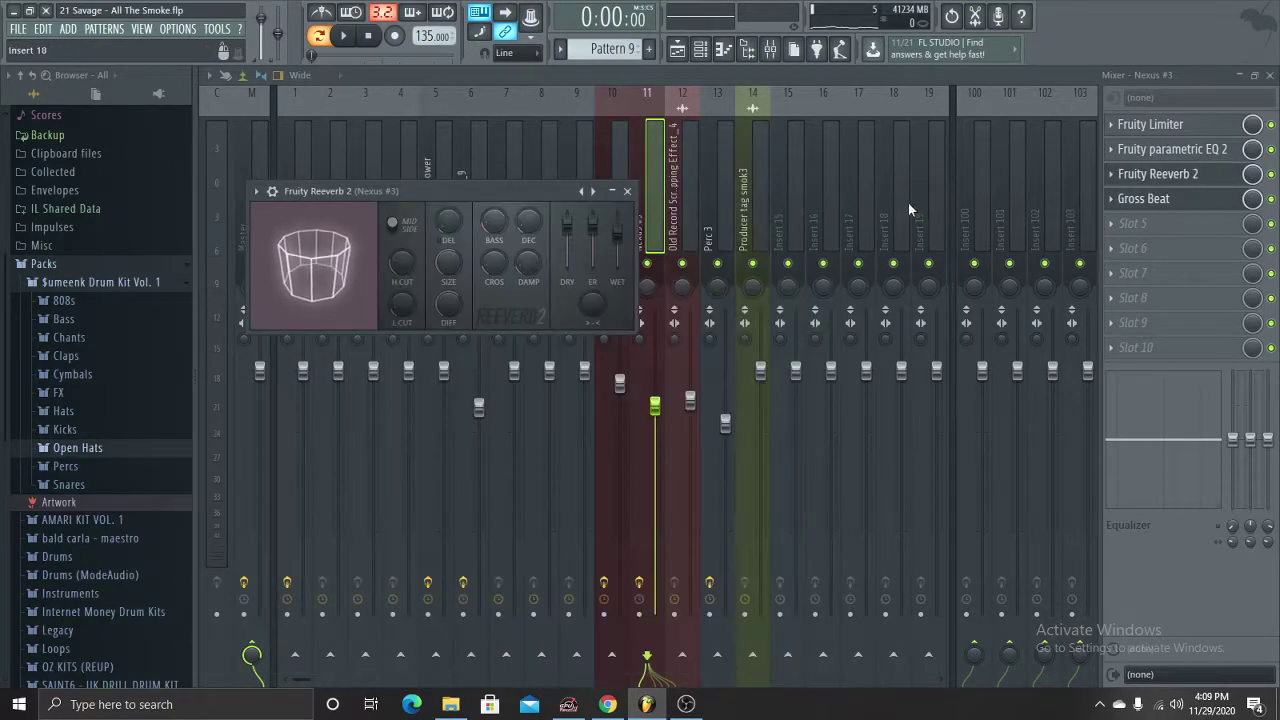
{"action": "left_click", "coordinate": [627, 191]}
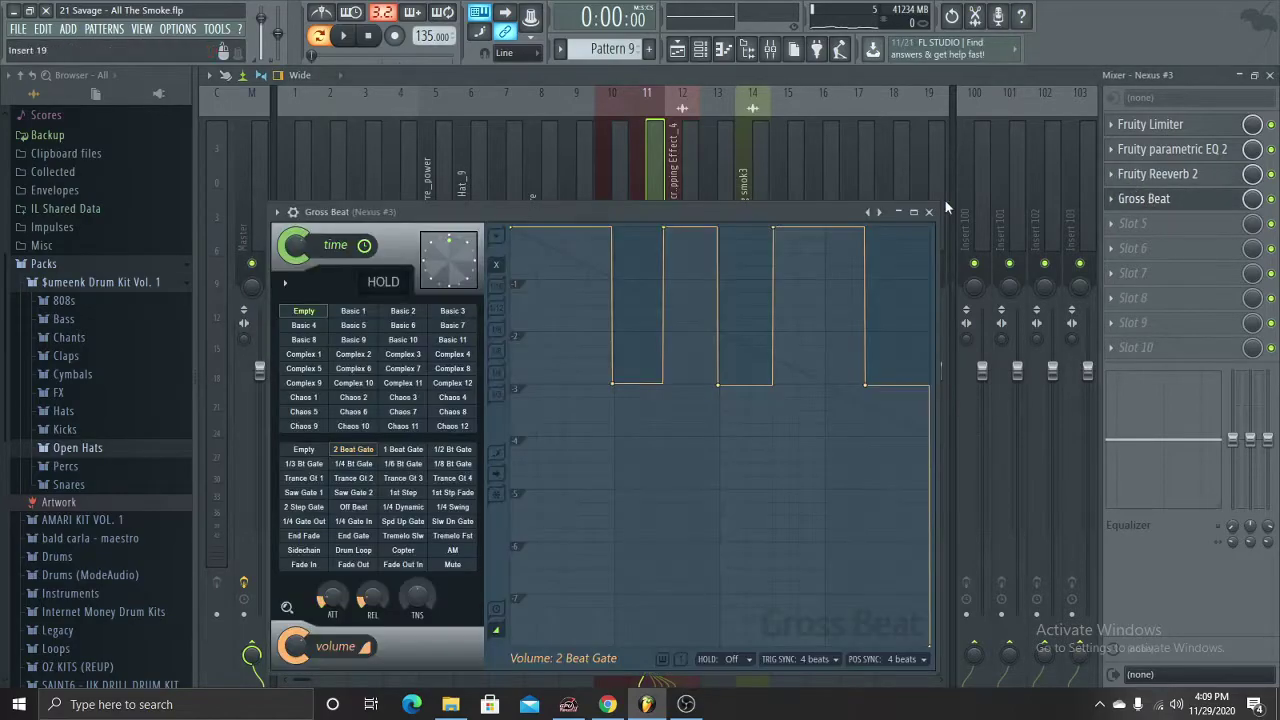
{"action": "left_click", "coordinate": [930, 213]}
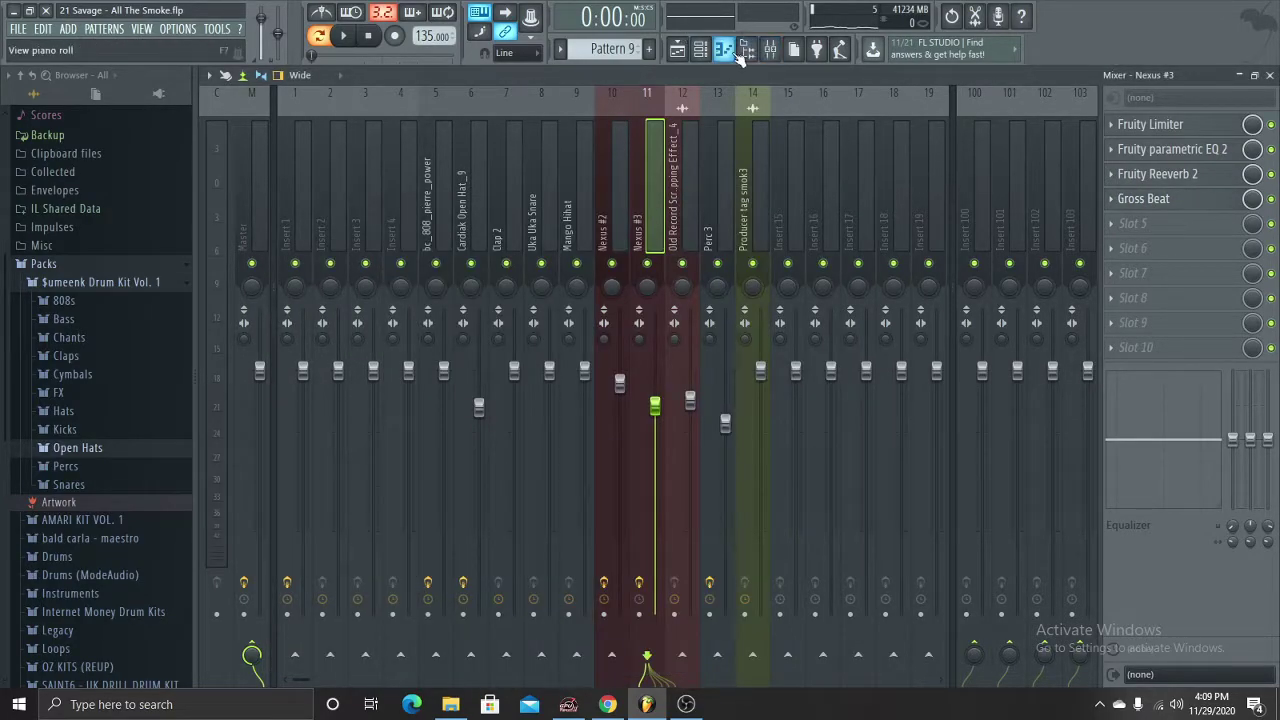
- Play back Pattern 9's Omnisphere notes in the piano roll and stop playback
{"action": "left_click", "coordinate": [738, 57]}
{"action": "key", "text": "space"}
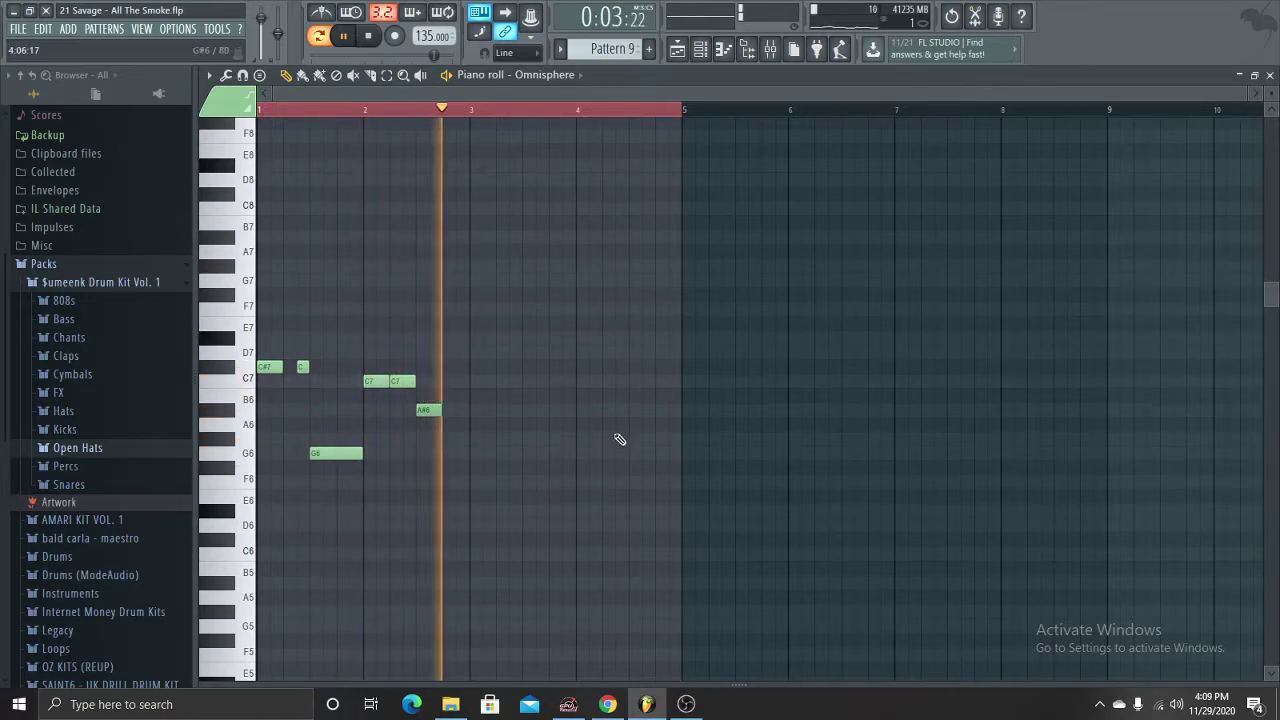
{"action": "key", "text": "space"}
- Show the 808 pattern's notes in the piano roll and view the Zay Spinz 808 channel settings
{"action": "left_click", "coordinate": [648, 48]}
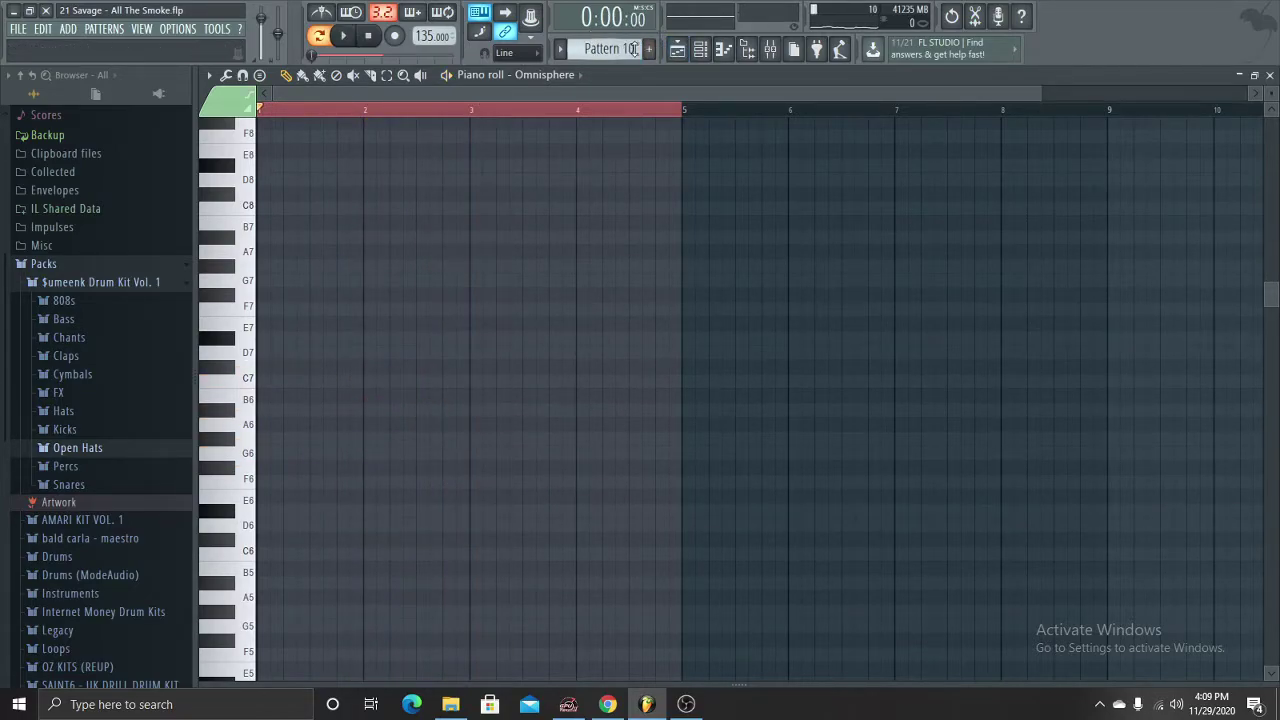
{"action": "left_click", "coordinate": [677, 48]}
{"action": "double_click", "coordinate": [424, 232]}
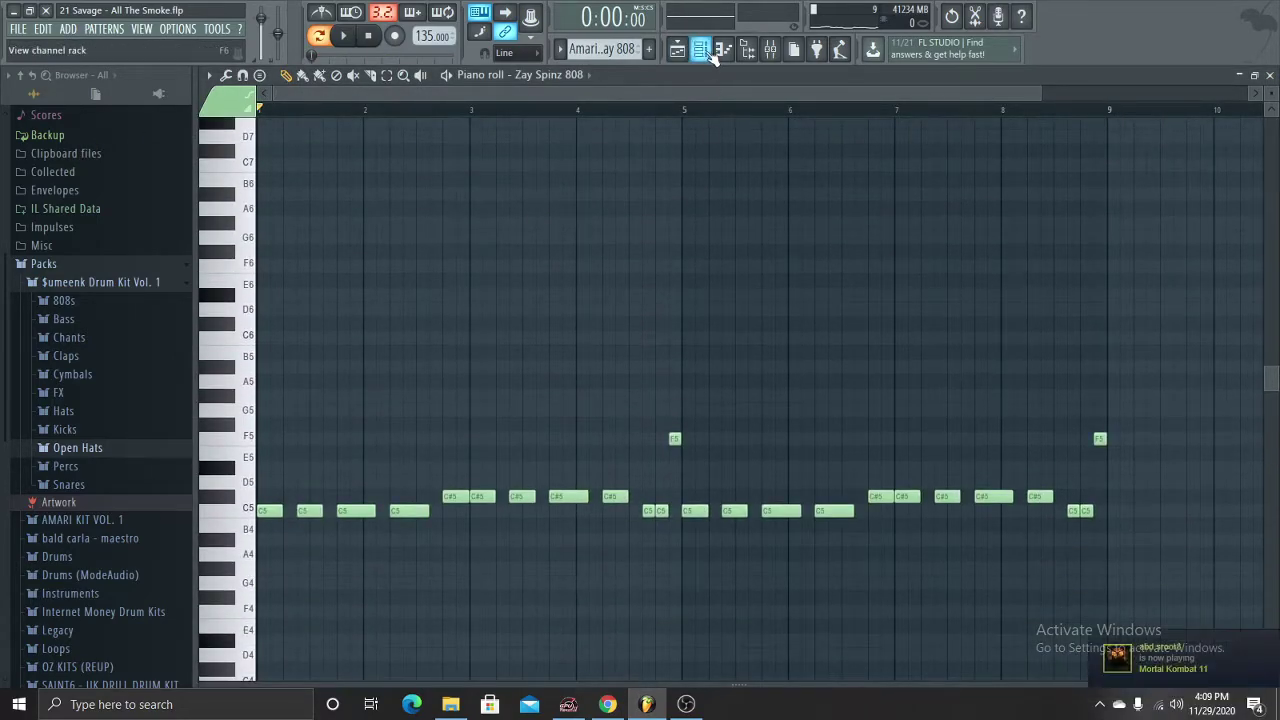
{"action": "key", "text": "F6"}
{"action": "left_click", "coordinate": [711, 279]}
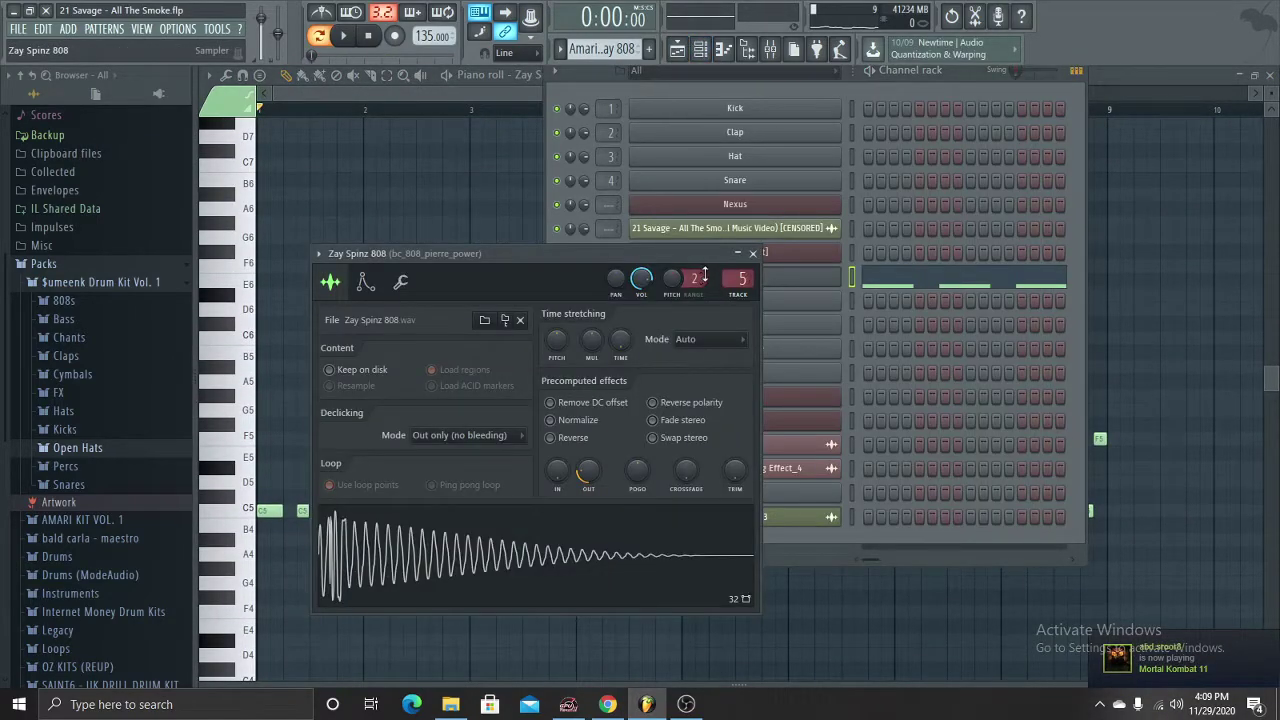
{"action": "left_click", "coordinate": [752, 254]}
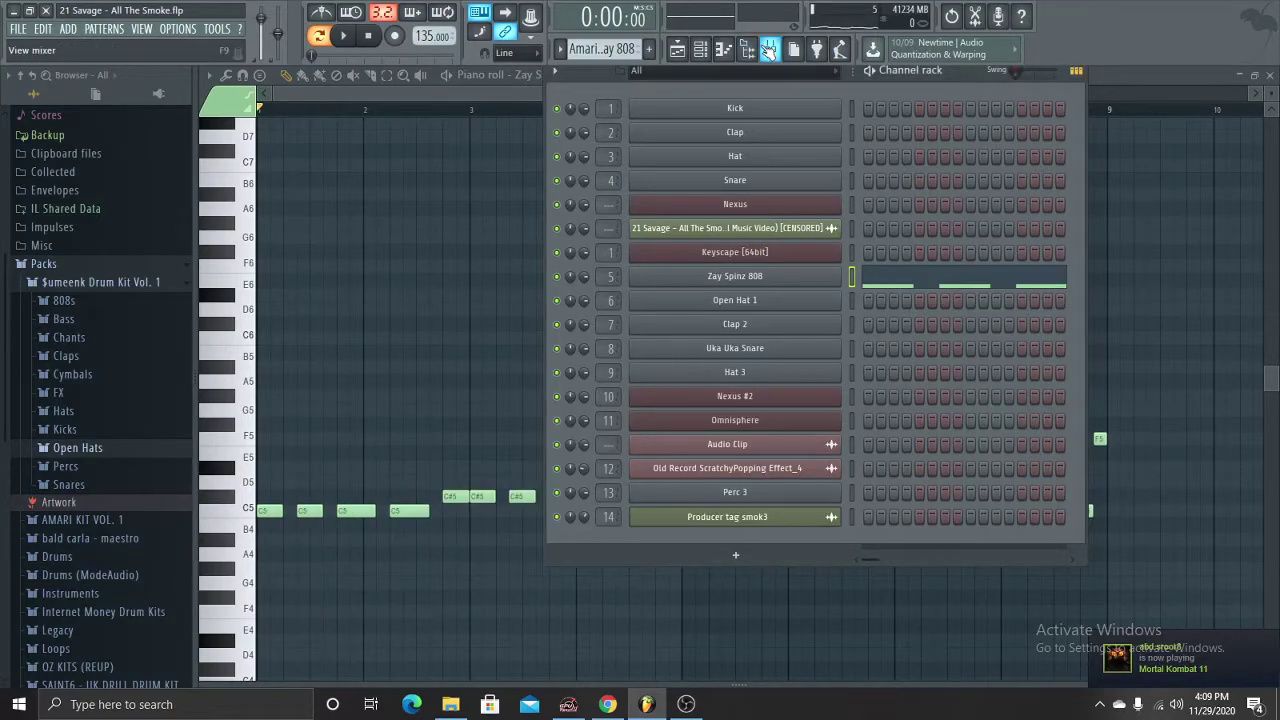
- Review the Fruity Parametric EQ 2 curve on the 808's mixer track
{"action": "left_click", "coordinate": [769, 49]}
{"action": "left_click", "coordinate": [1155, 125]}
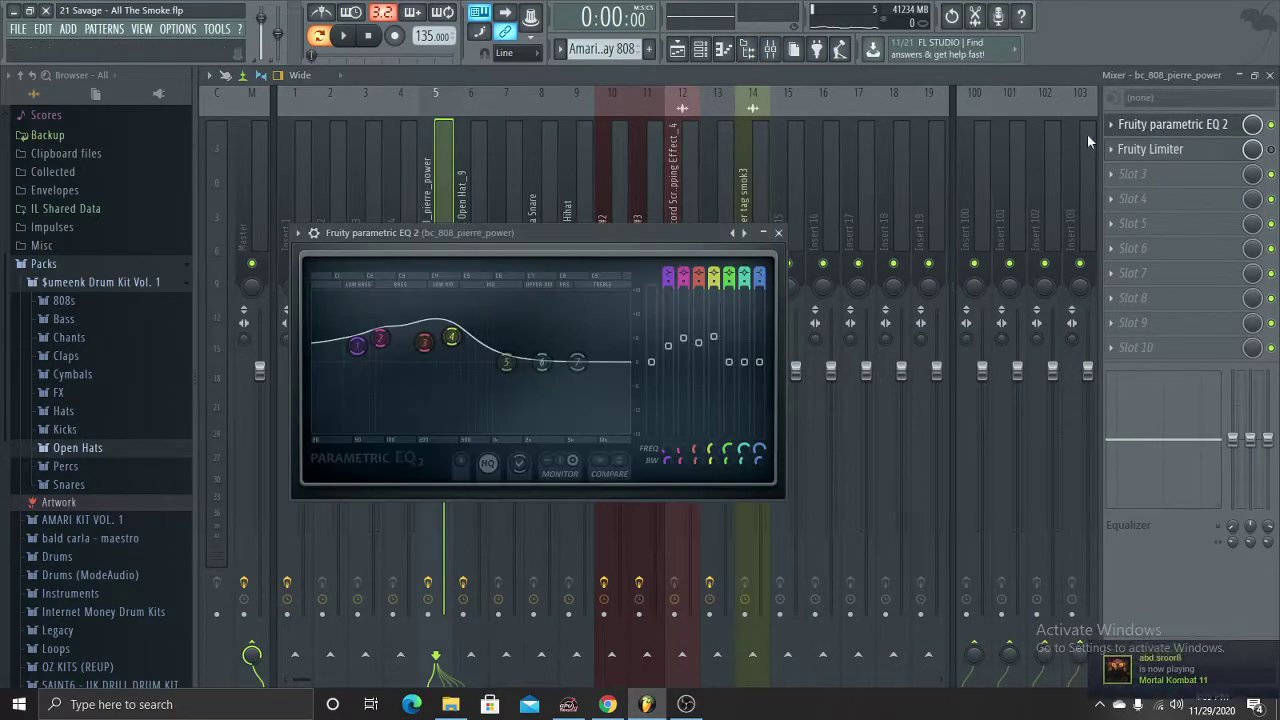
{"action": "left_click", "coordinate": [781, 235]}
- Play back the Zay Spinz 808 notes in the piano roll and stop playback
{"action": "left_click", "coordinate": [720, 50]}
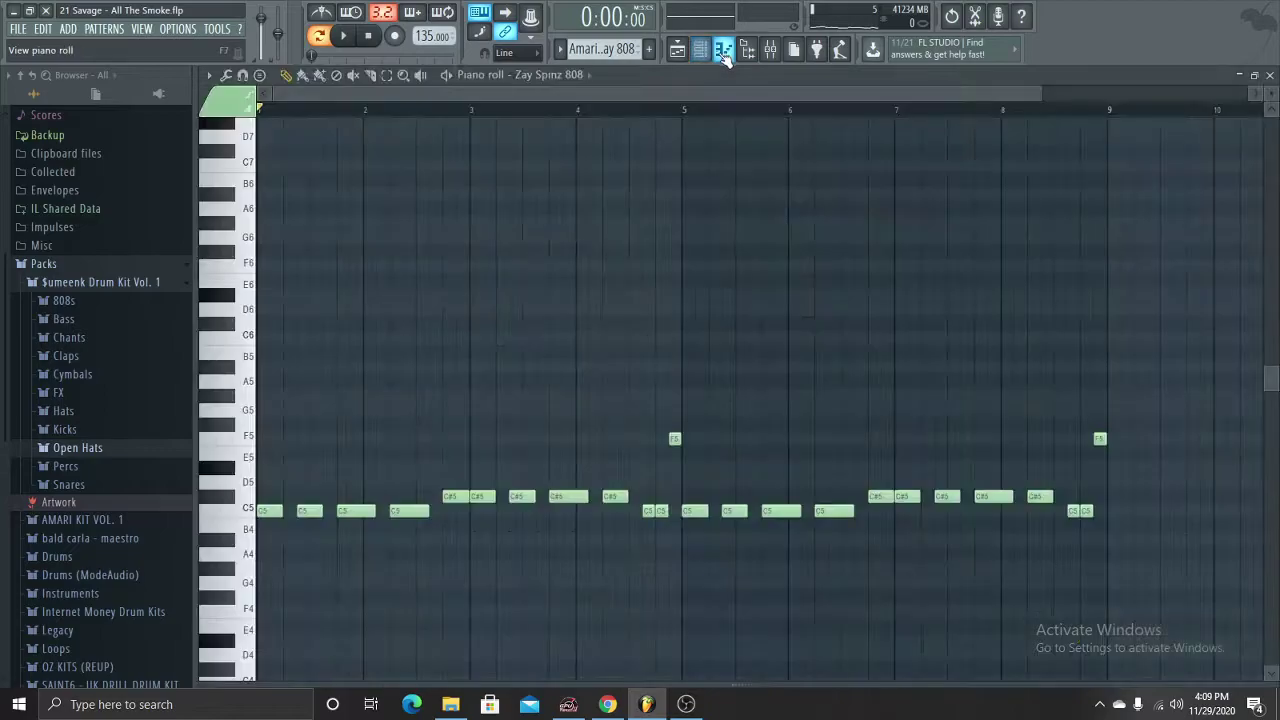
{"action": "key", "text": "space"}
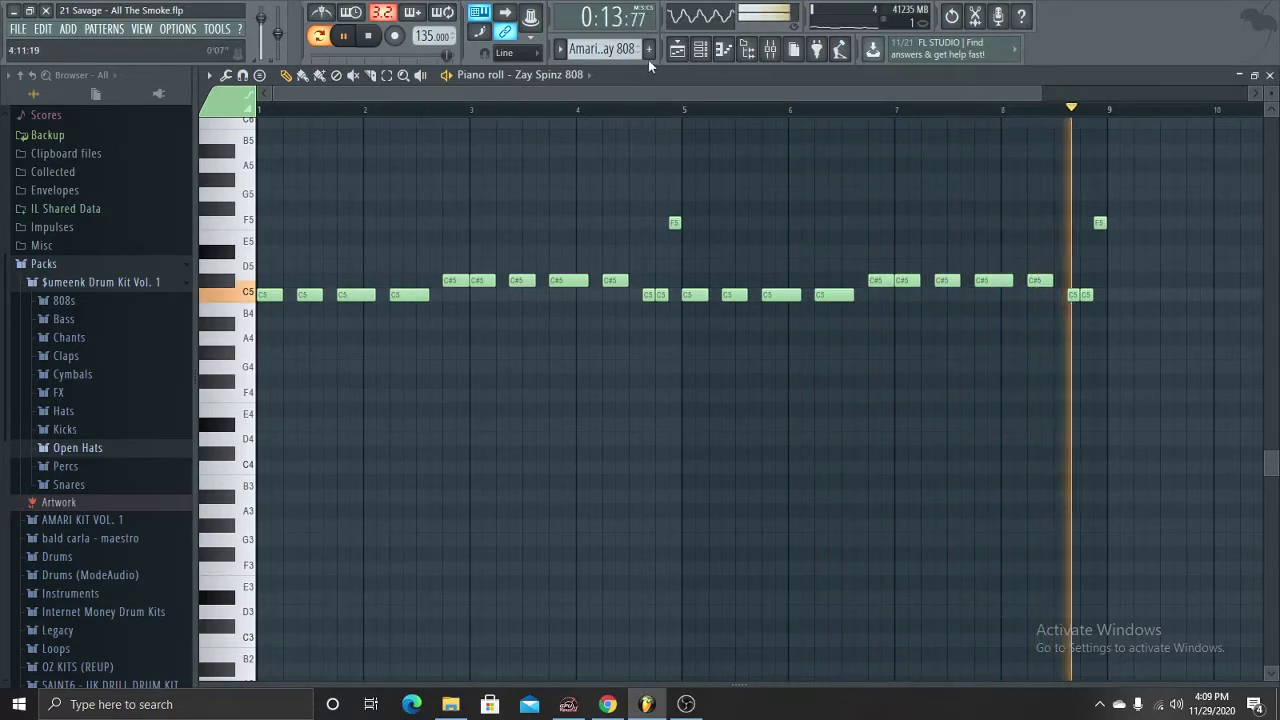
{"action": "key", "text": "space"}
- Switch to the open hat pattern, show its notes in the piano roll and play them
{"action": "scroll", "coordinate": [627, 57], "scroll_direction": "down", "scroll_amount": 1}
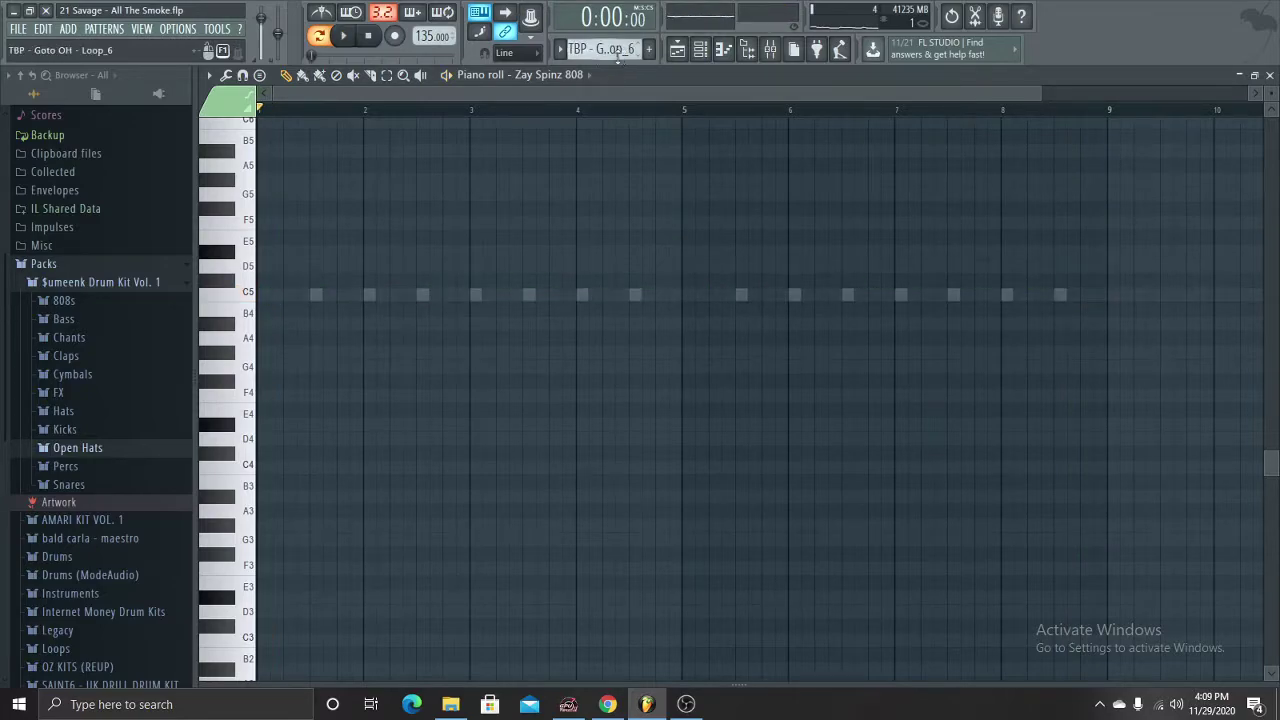
{"action": "double_click", "coordinate": [432, 293]}
{"action": "key", "text": "space"}
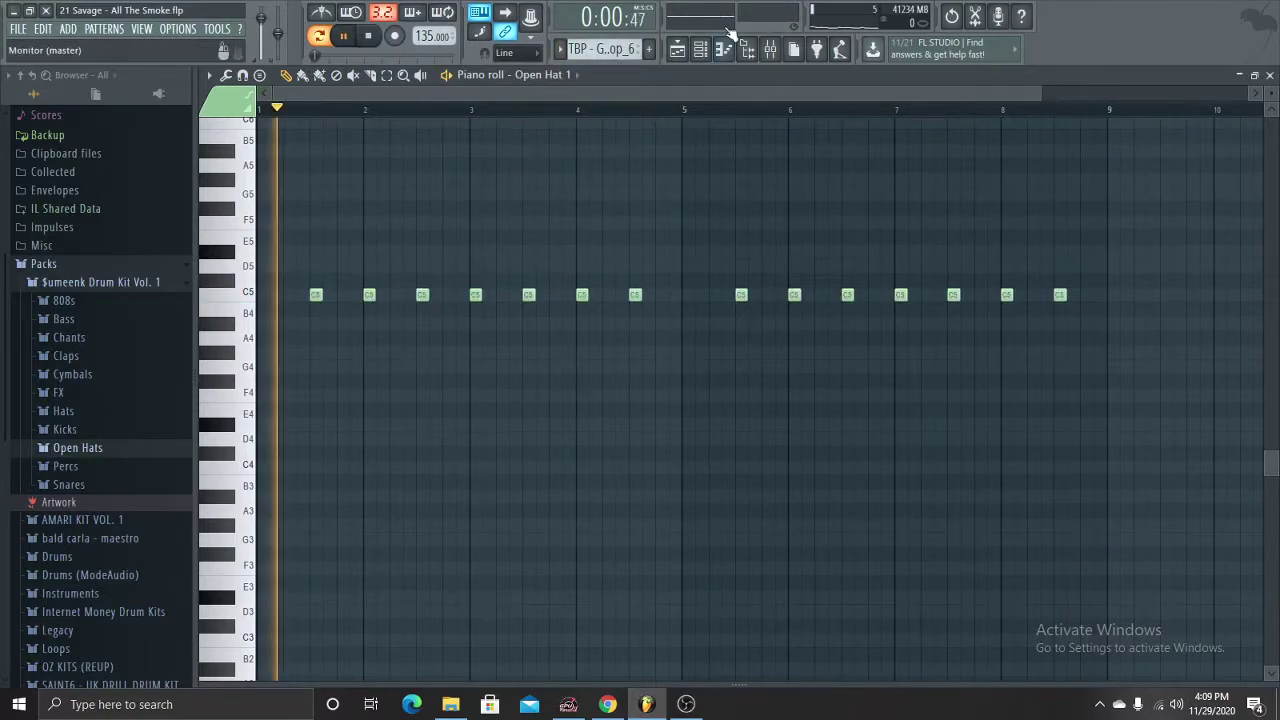
- Review the Open Hat 1 channel's sample settings and bring up its mixer track
{"action": "left_click", "coordinate": [702, 52]}
{"action": "left_click", "coordinate": [734, 300]}
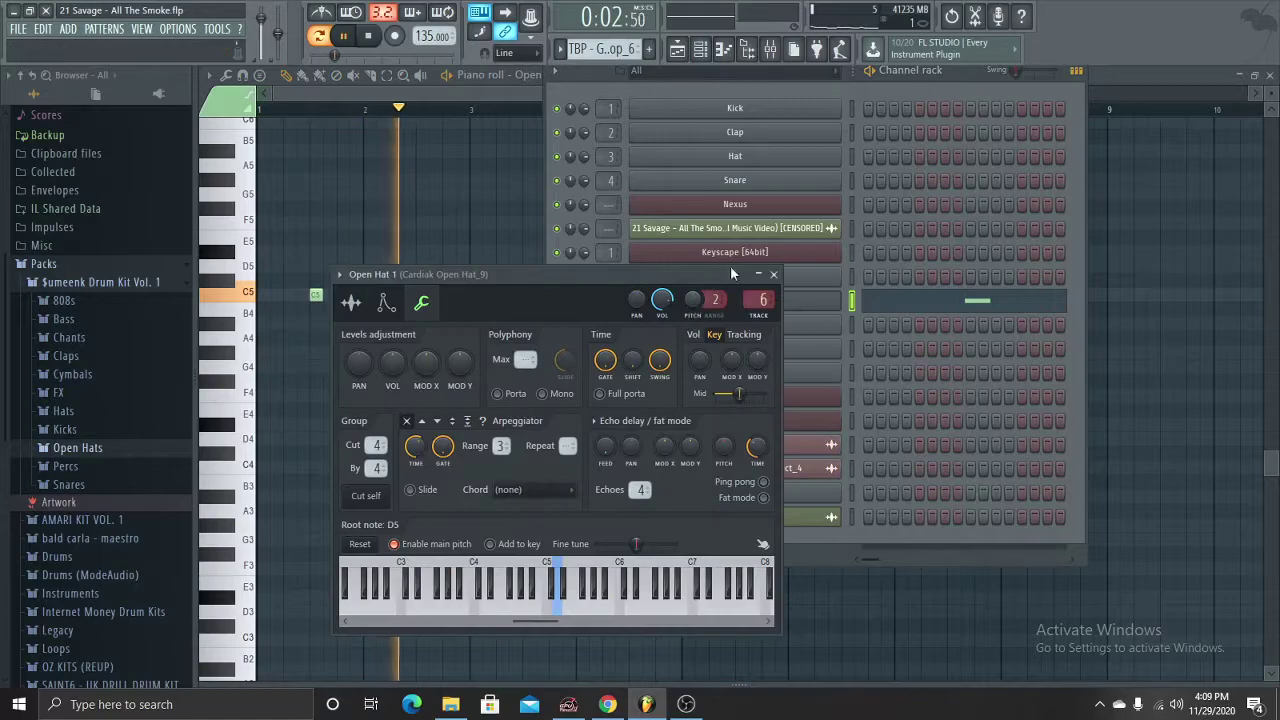
{"action": "left_click", "coordinate": [352, 303]}
{"action": "left_click", "coordinate": [773, 274]}
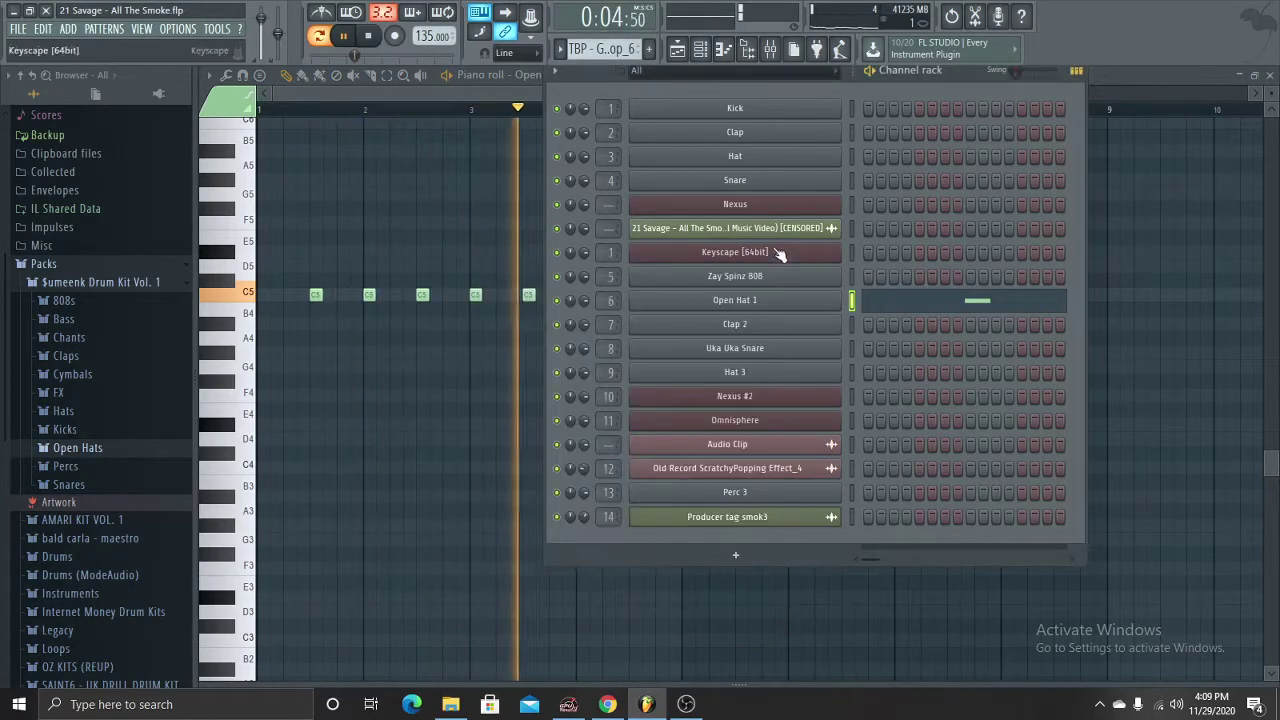
{"action": "left_click", "coordinate": [769, 52]}
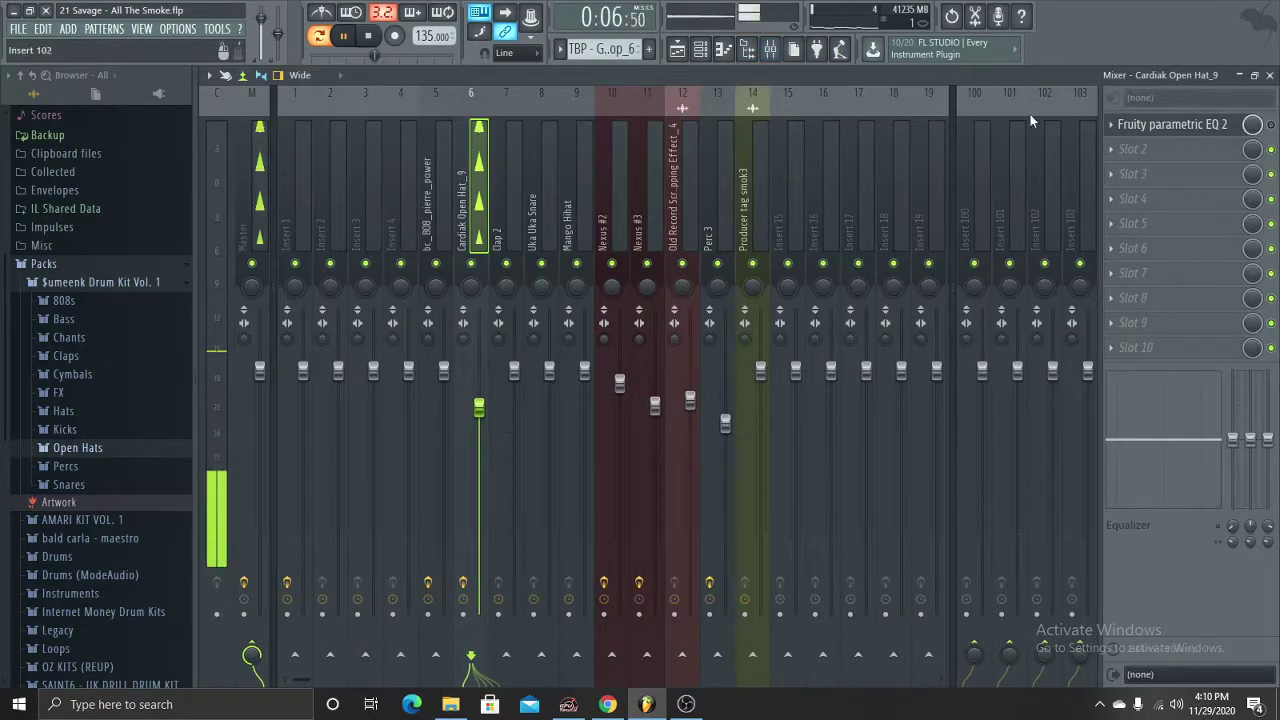
- Switch to the Clap 2 pattern, show its notes in the piano roll during playback and bring up the channel rack
{"action": "left_click", "coordinate": [723, 52]}
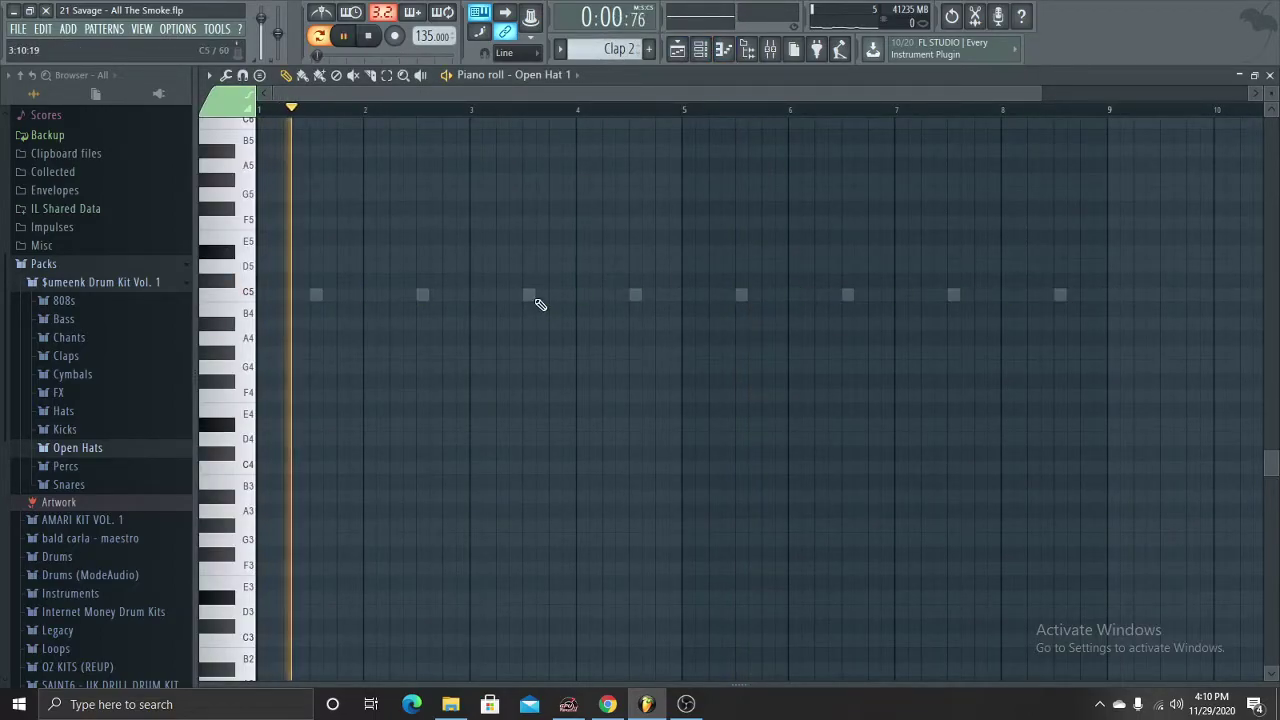
{"action": "double_click", "coordinate": [530, 296]}
{"action": "left_click", "coordinate": [718, 52]}
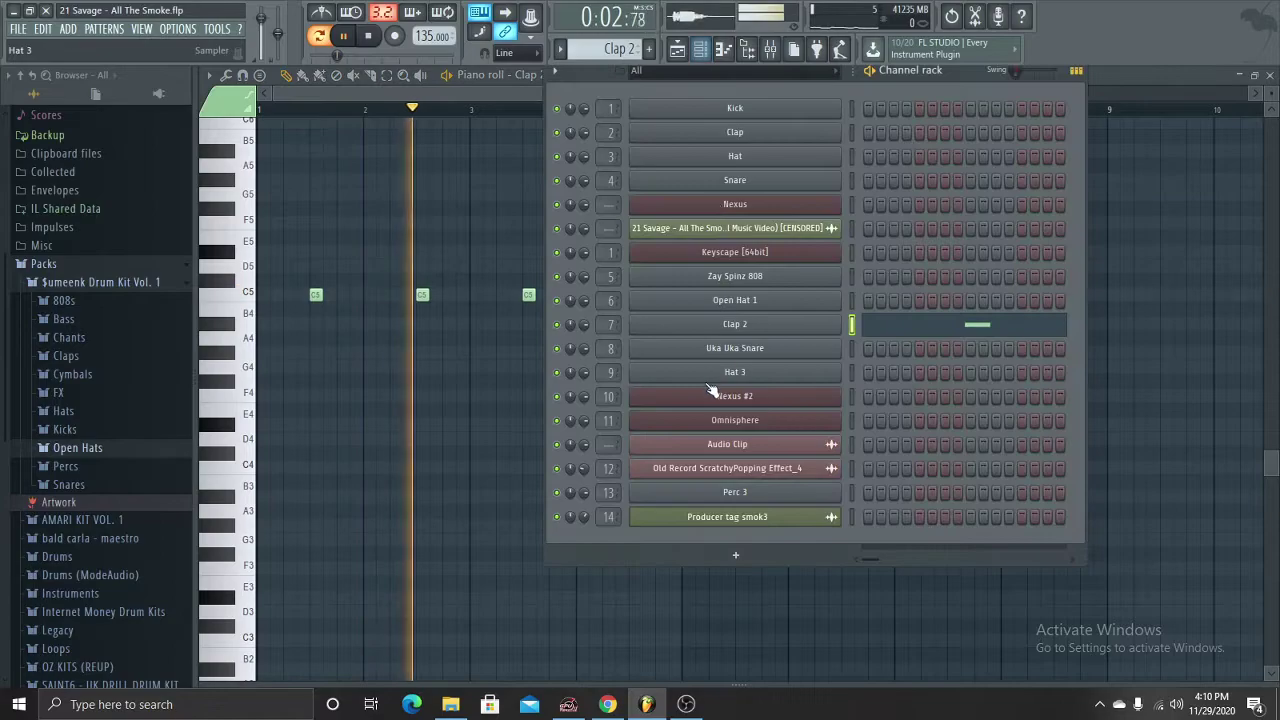
- Review the root note and miscellaneous settings of the Clap 2 channel and the Open Hat 1 channel
{"action": "left_click", "coordinate": [730, 326]}
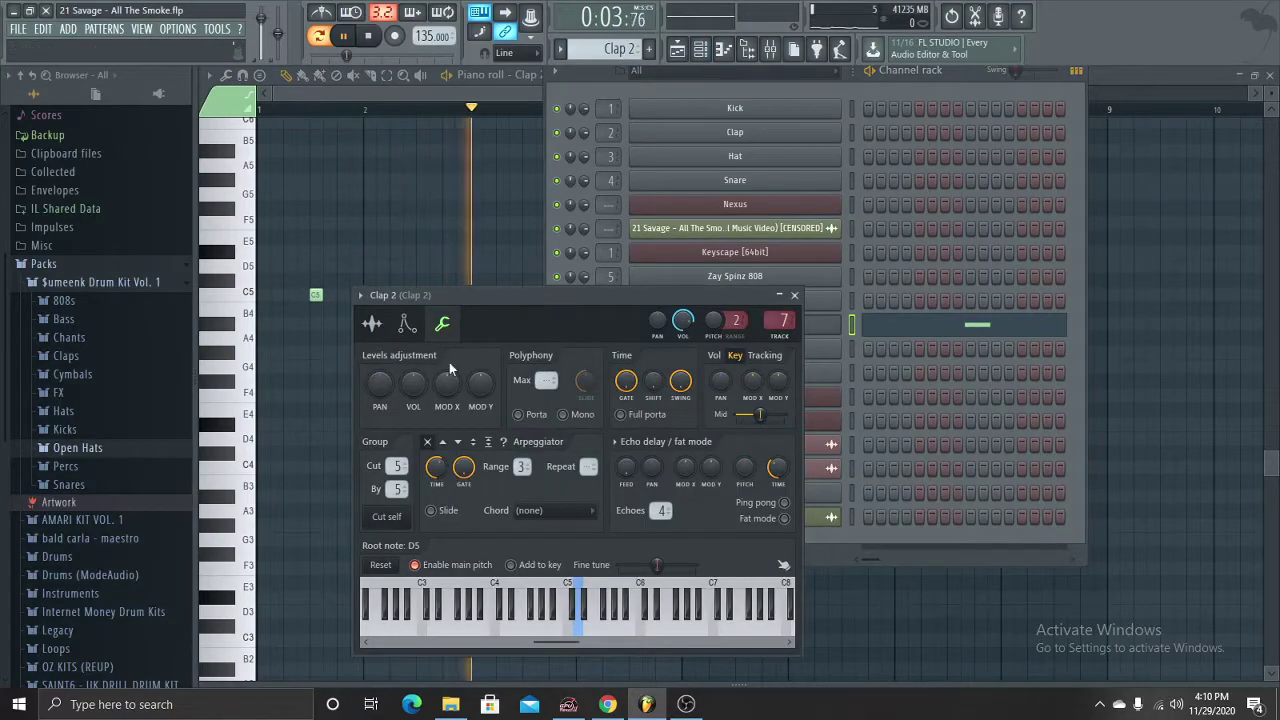
{"action": "left_click", "coordinate": [794, 295]}
{"action": "left_click", "coordinate": [730, 300]}
{"action": "left_click", "coordinate": [421, 303]}
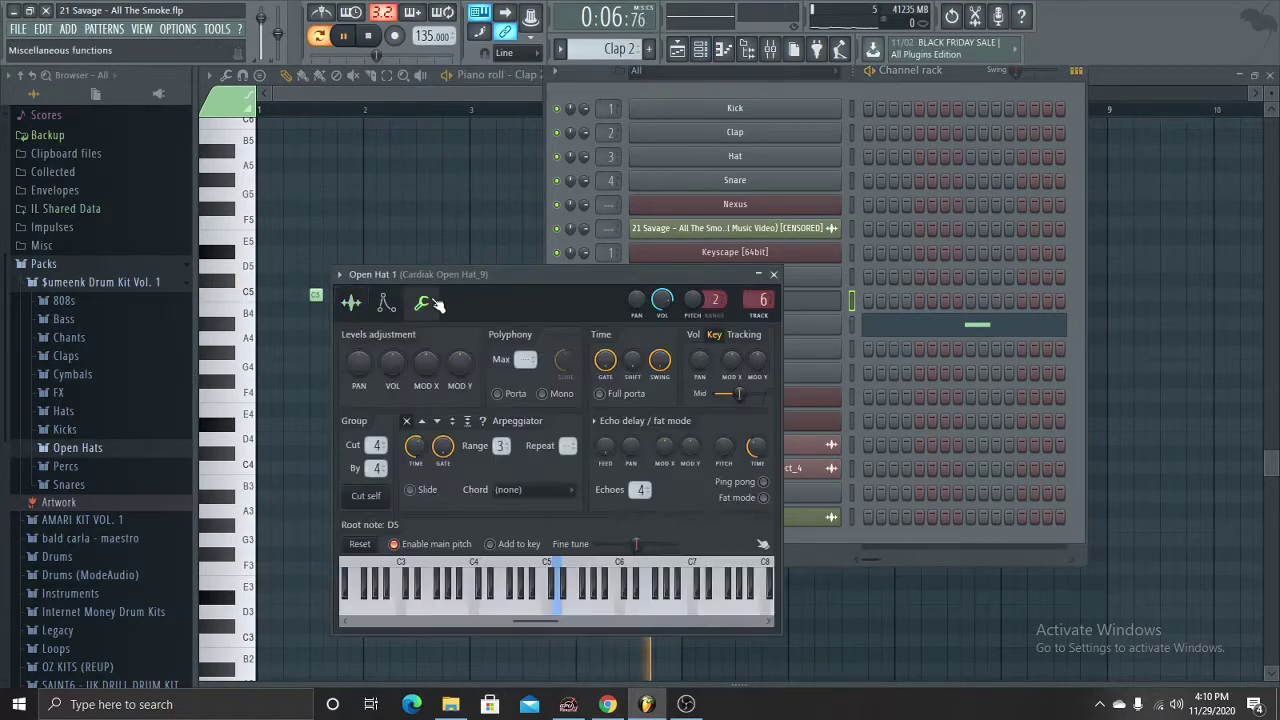
{"action": "left_click", "coordinate": [773, 276]}
- Switch to the Uka Uka Snare pattern, show its notes in the piano roll, play them and stop playback
{"action": "left_click", "coordinate": [723, 49]}
{"action": "key", "text": "space"}
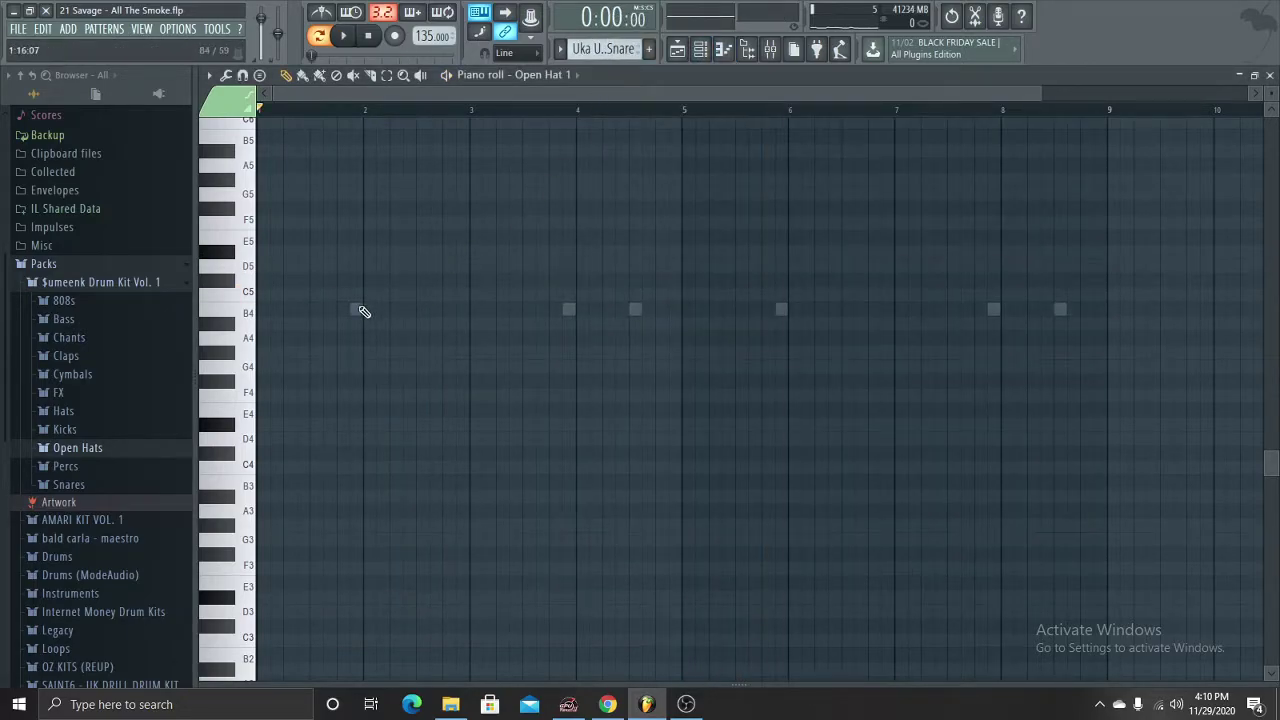
{"action": "key", "text": "space"}
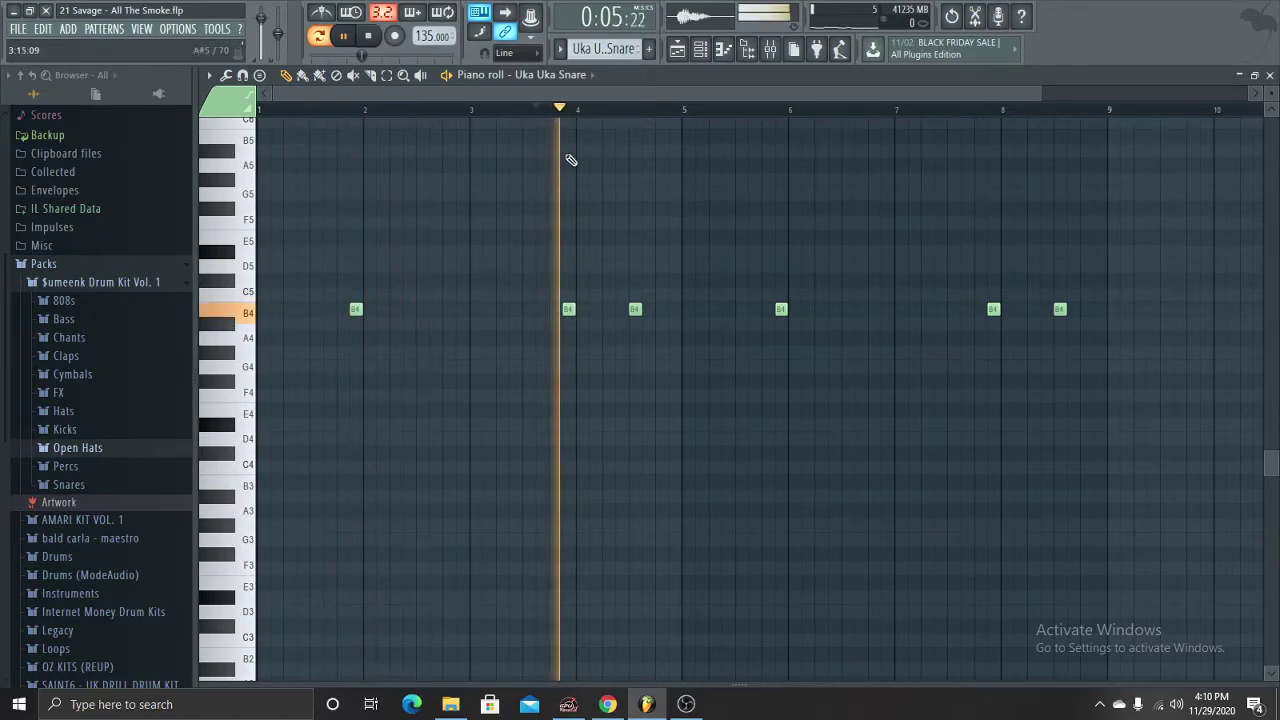
{"action": "key", "text": "space"}
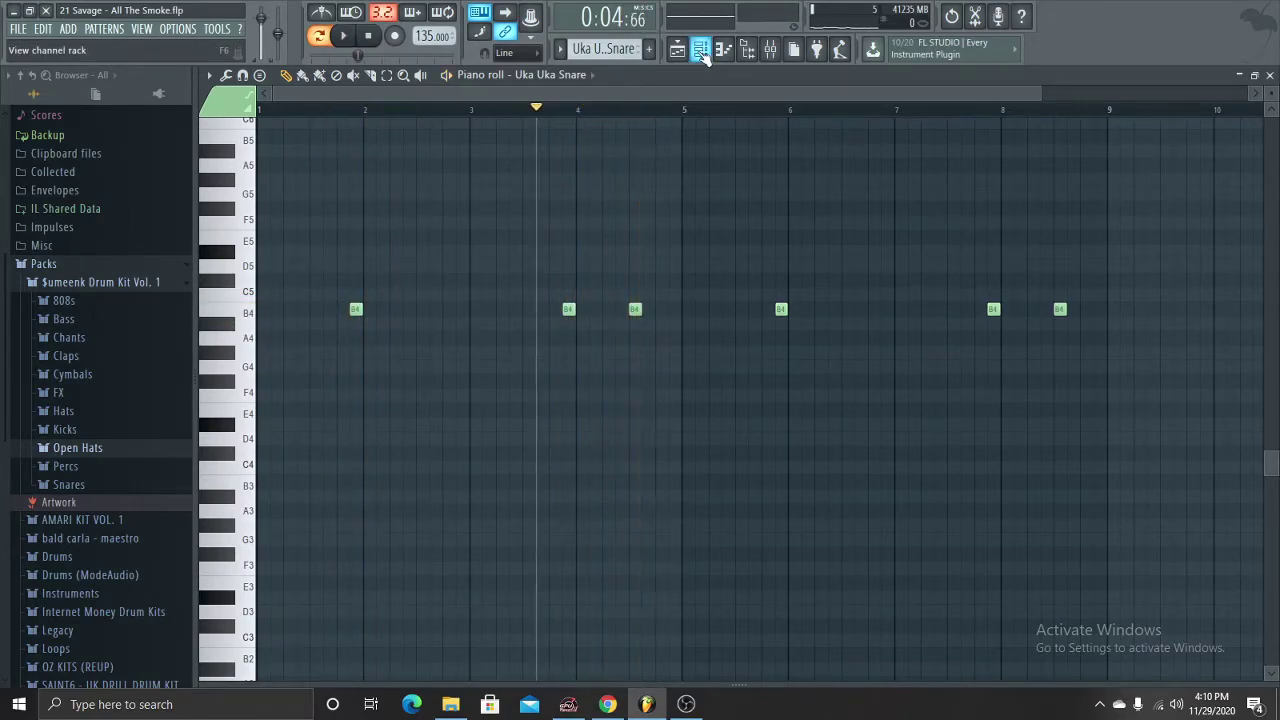
- Review the Uka Uka Snare channel's root note and miscellaneous settings
{"action": "left_click", "coordinate": [702, 52]}
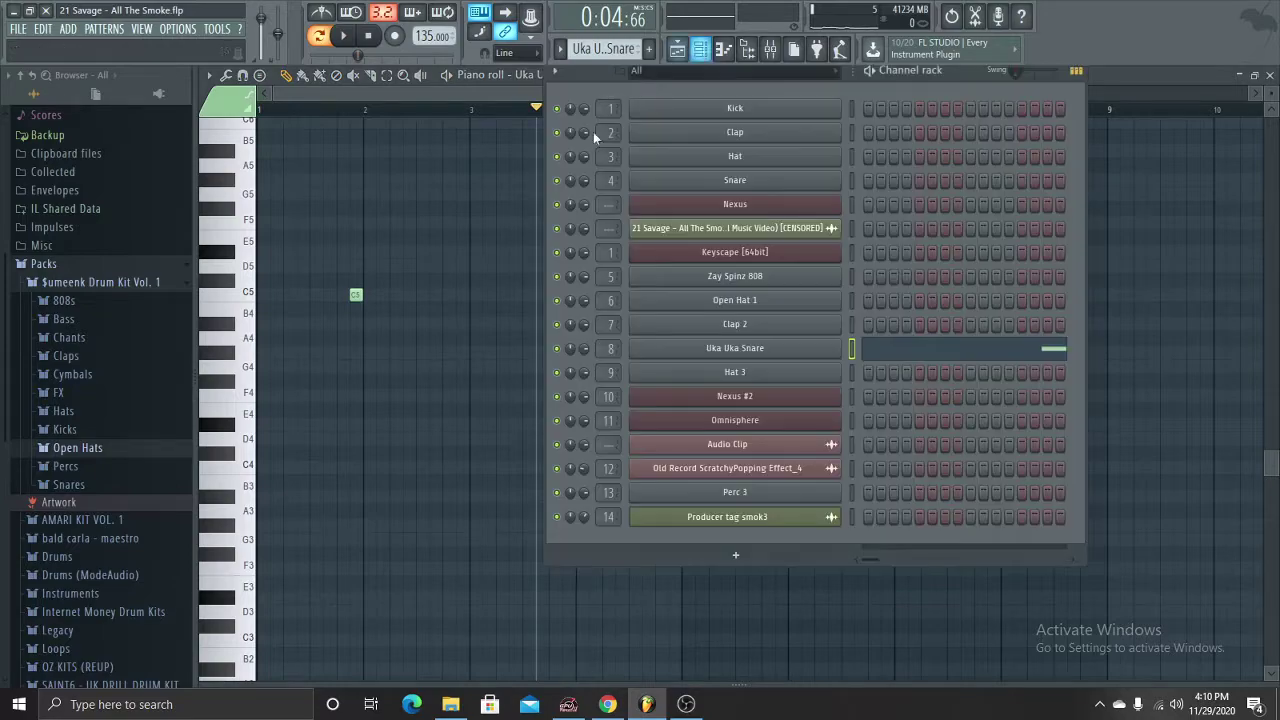
{"action": "left_click", "coordinate": [690, 352]}
{"action": "left_click", "coordinate": [300, 180]}
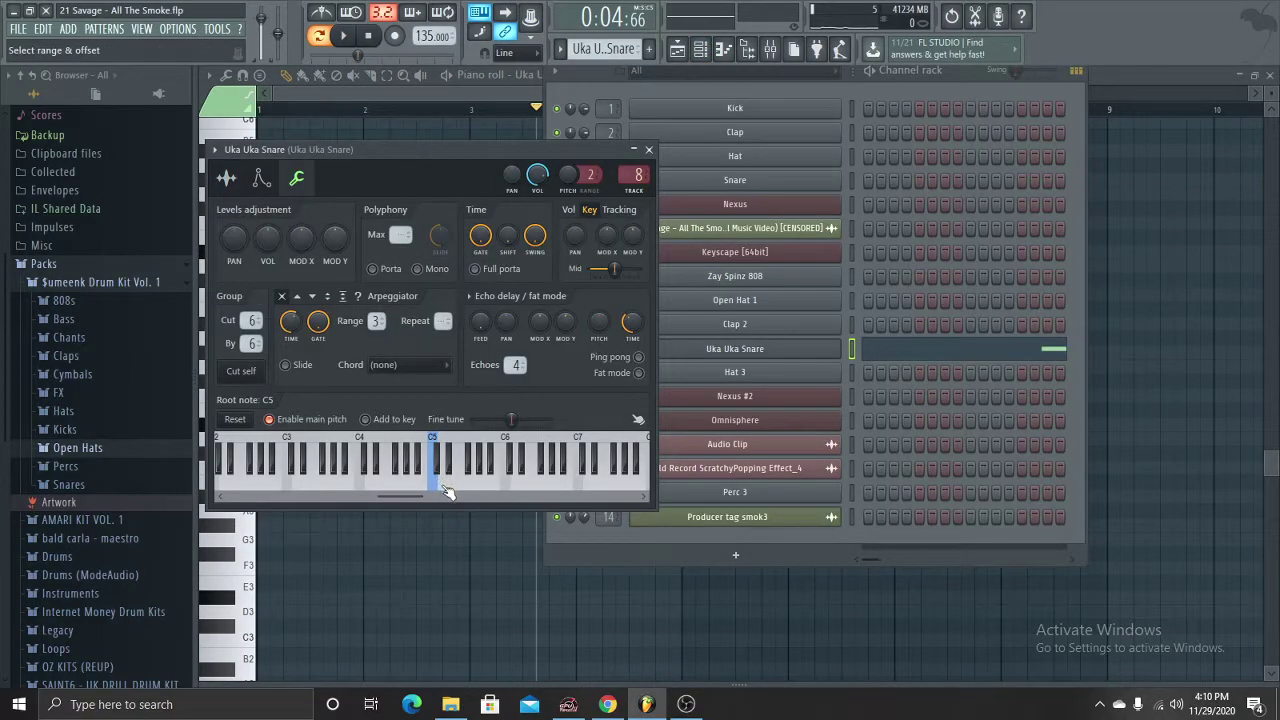
- Switch to the Hat 3 pattern, show its notes in the piano roll, play them through and stop playback
{"action": "left_click", "coordinate": [723, 55]}
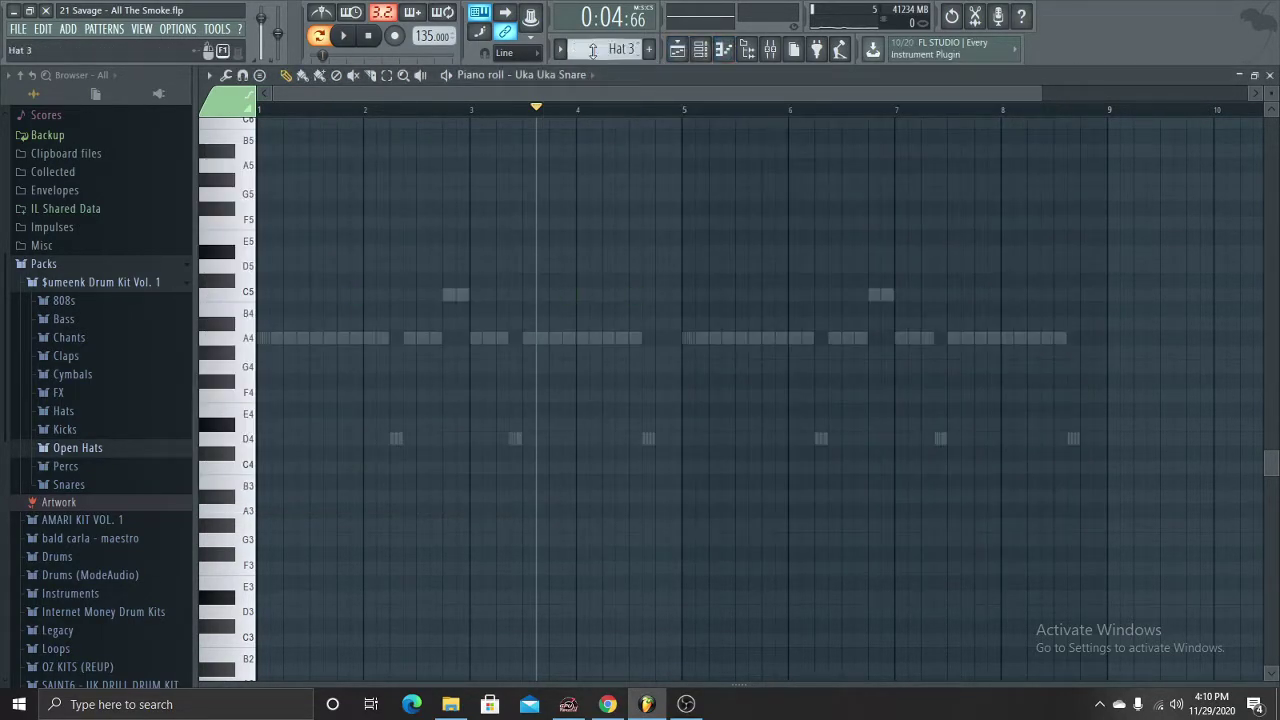
{"action": "left_click_drag", "start_coordinate": [579, 110], "coordinate": [549, 107]}
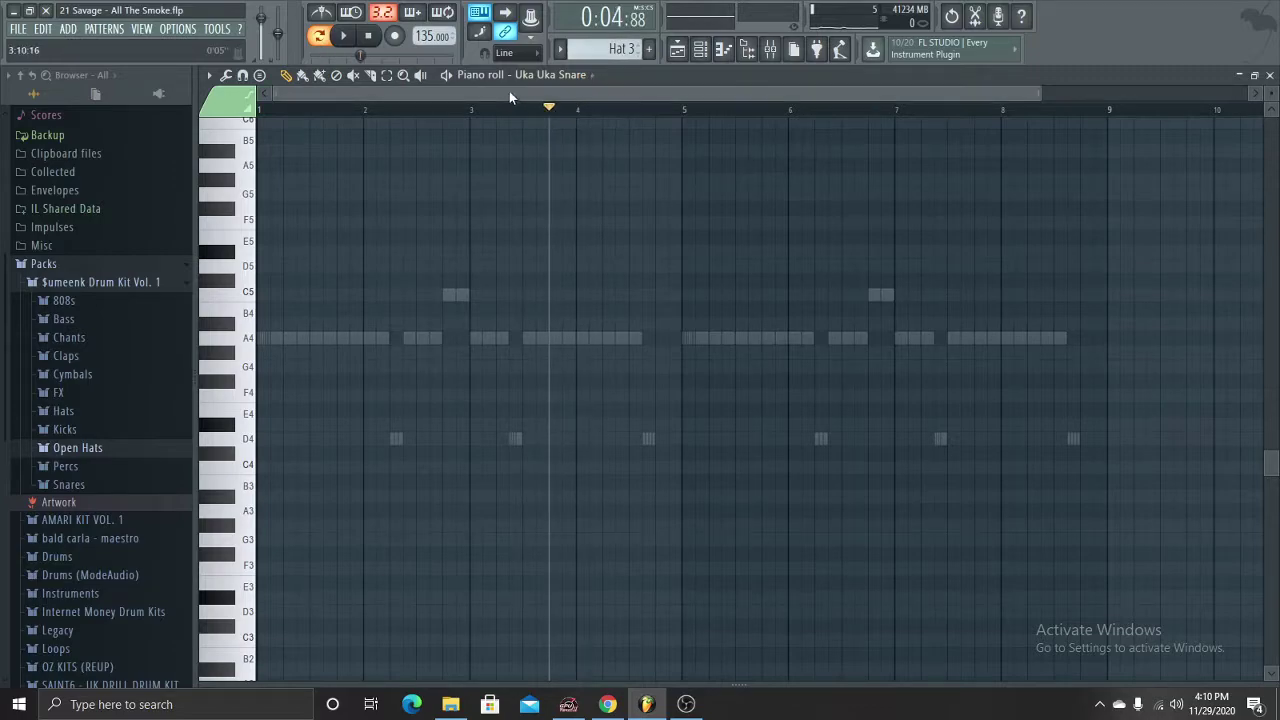
{"action": "double_click", "coordinate": [369, 341]}
{"action": "key", "text": "space"}
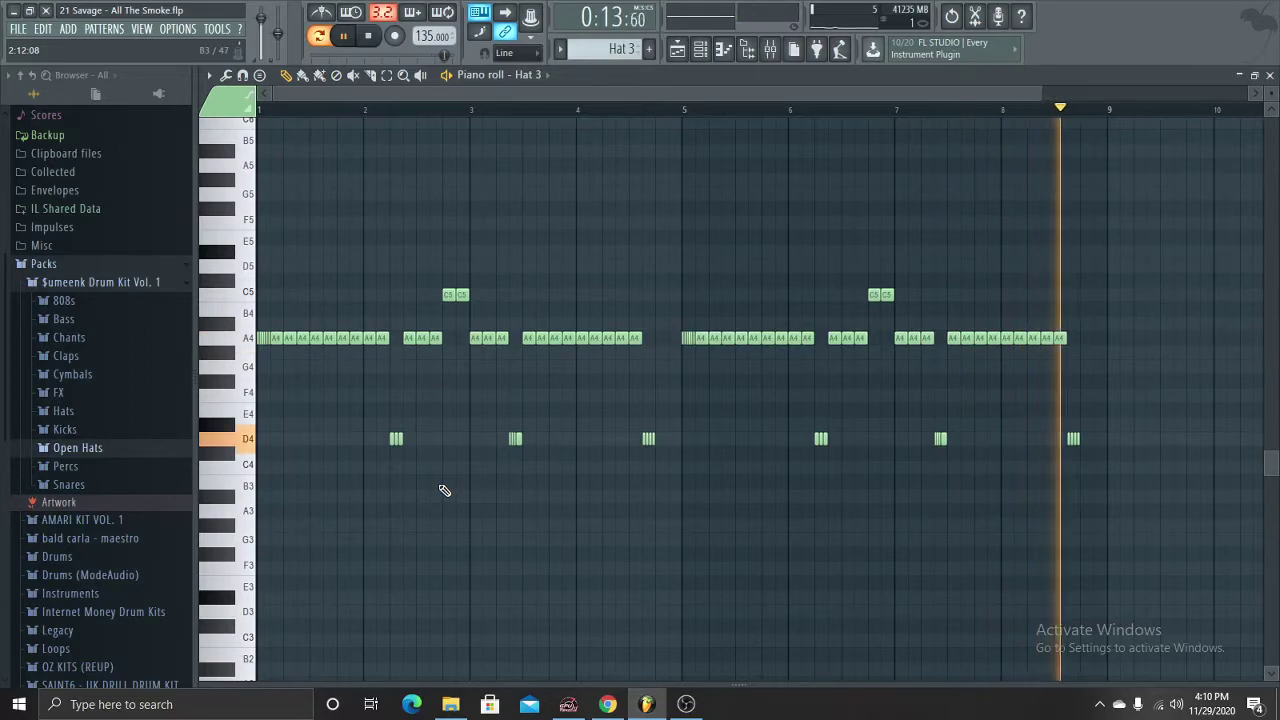
{"action": "key", "text": "space"}
- Look over the notes of the unnamed pattern after Hat 3 and of Pattern 11, and switch to Pattern 10
{"action": "scroll", "coordinate": [594, 54], "scroll_direction": "down", "scroll_amount": 1}
{"action": "scroll", "coordinate": [514, 394], "scroll_direction": "down", "scroll_amount": 4}
{"action": "left_click", "coordinate": [568, 54]}
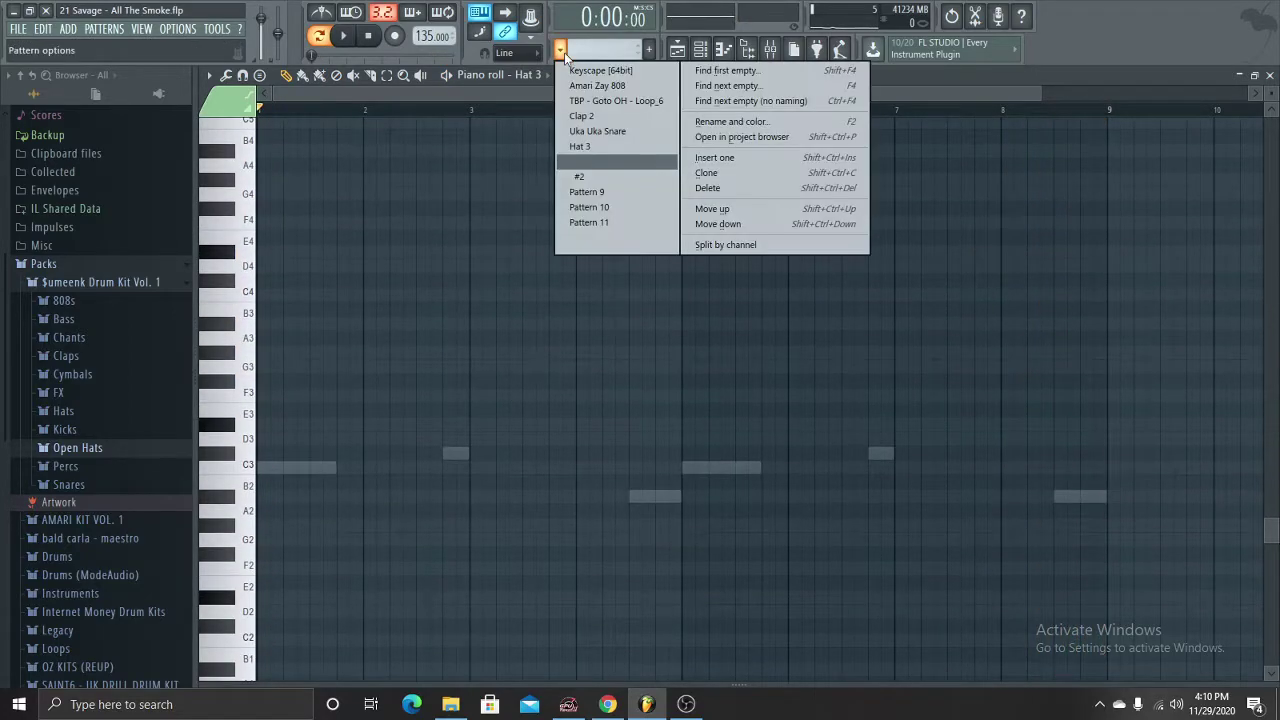
{"action": "left_click", "coordinate": [608, 222]}
{"action": "scroll", "coordinate": [535, 252], "scroll_direction": "up", "scroll_amount": 7}
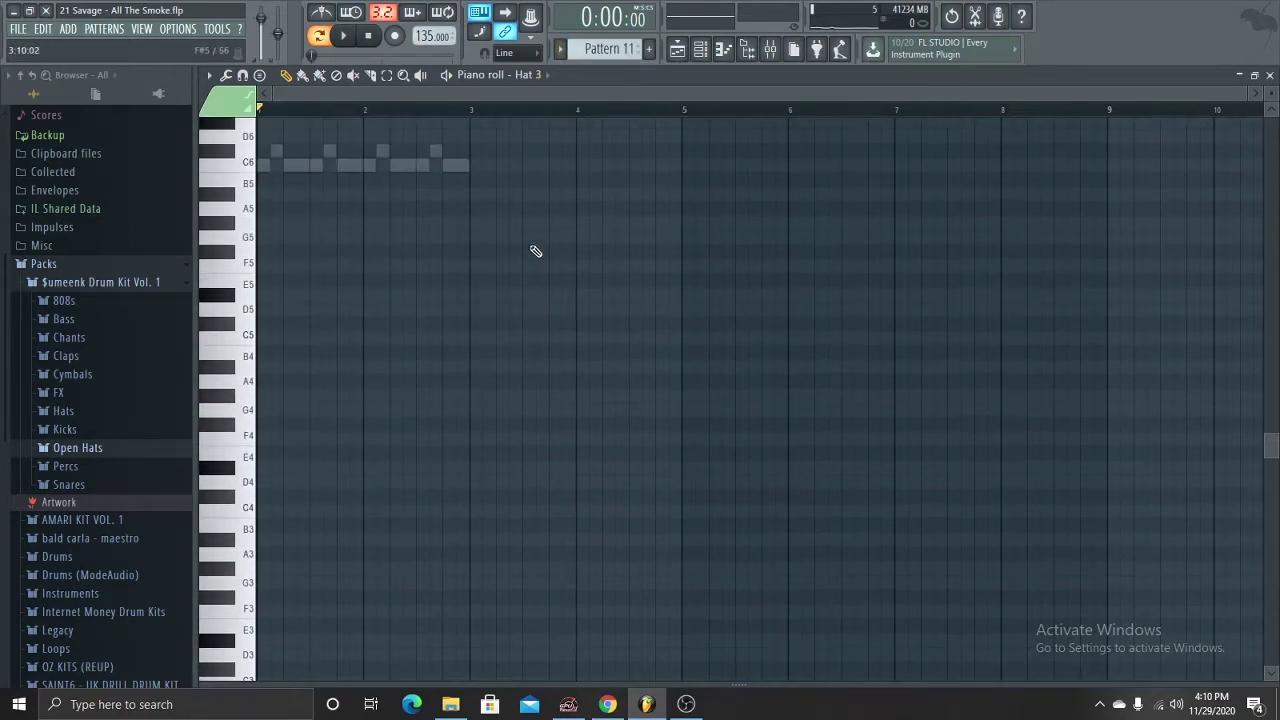
{"action": "scroll", "coordinate": [618, 56], "scroll_direction": "up", "scroll_amount": 1}
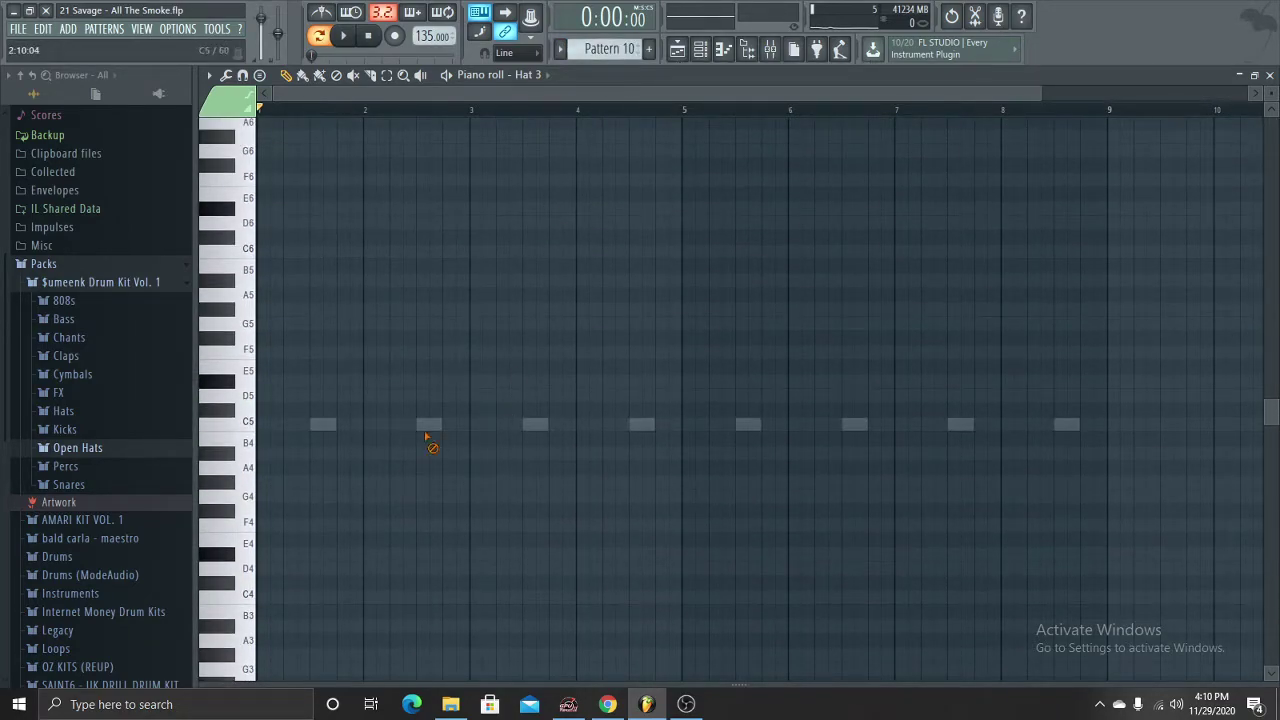
- Review the Perc 3 channel's sample settings and play back the Pattern 10 notes in the piano roll
{"action": "left_click", "coordinate": [701, 49]}
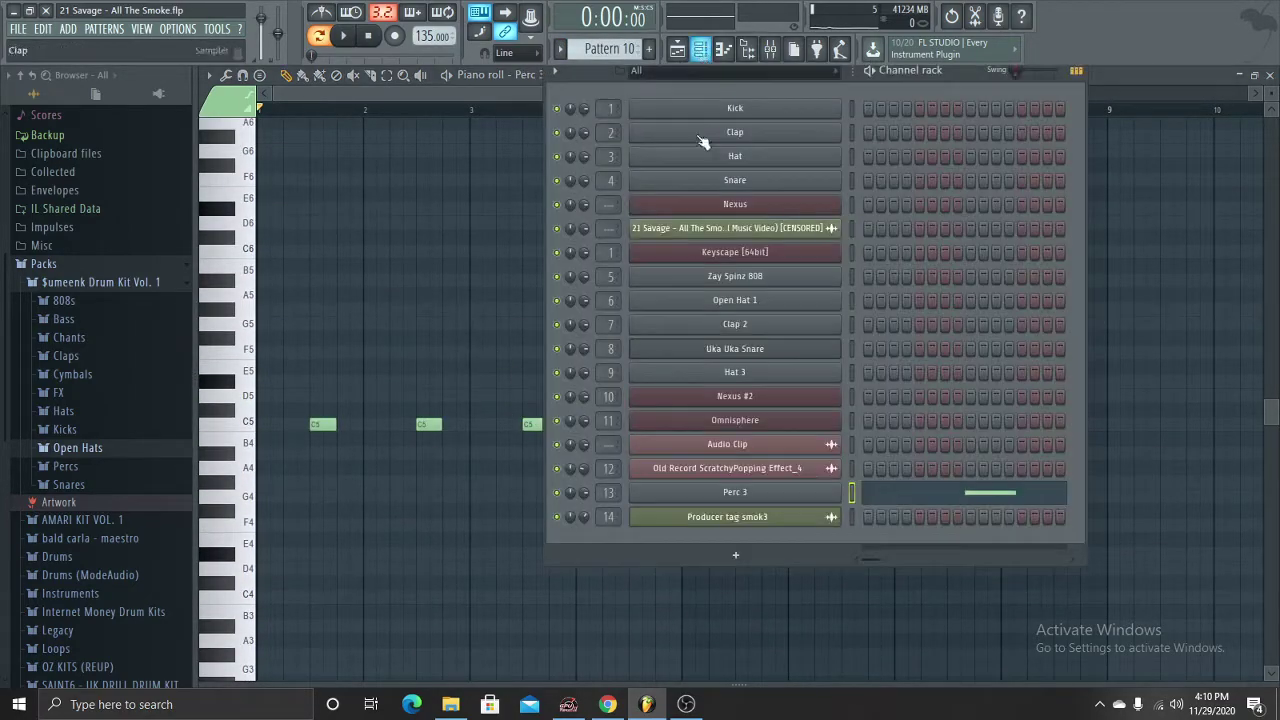
{"action": "left_click", "coordinate": [747, 487]}
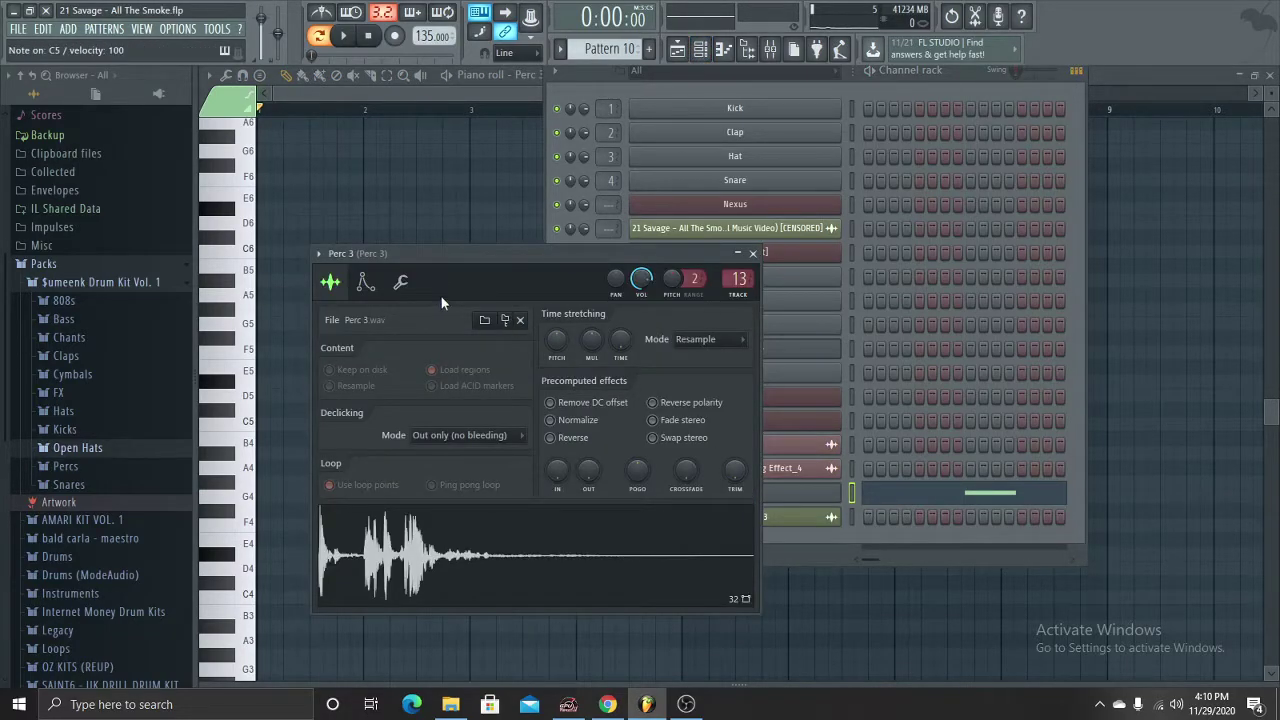
{"action": "left_click", "coordinate": [450, 89]}
{"action": "key", "text": "space"}
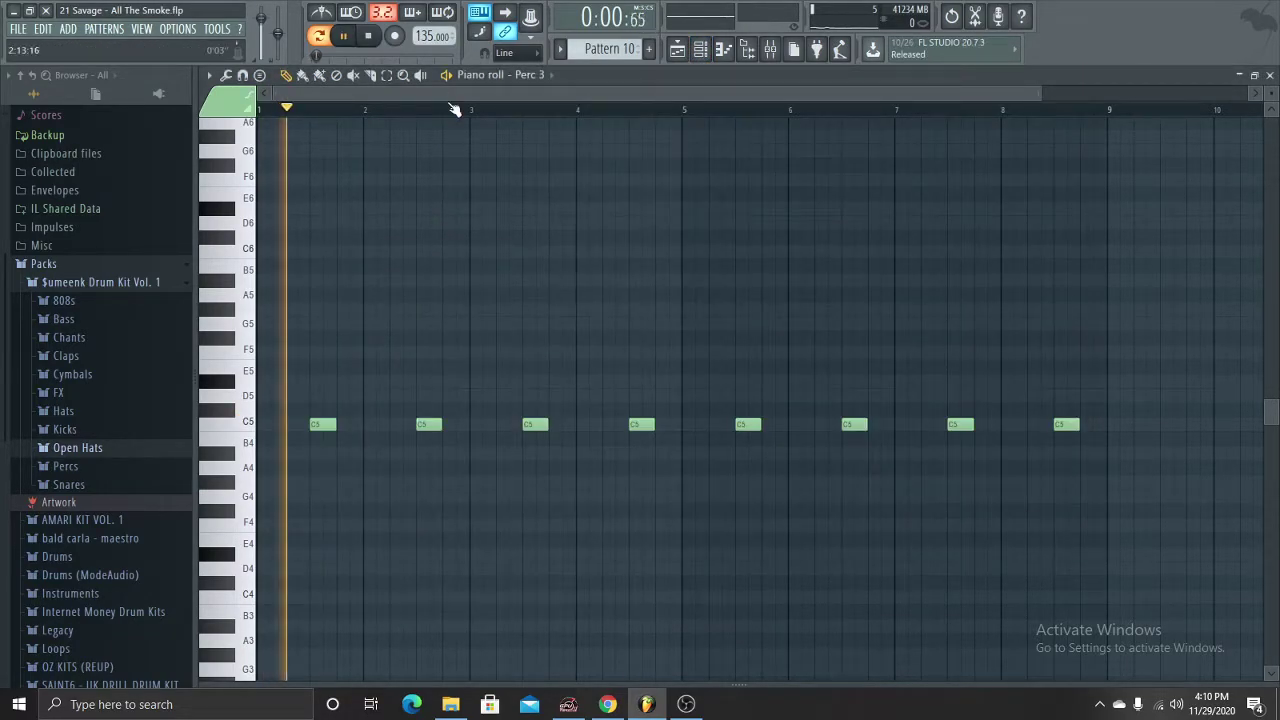
- Review the Fruity Convolver and Fruity Parametric EQ 2 effects on the Perc 3 mixer track
{"action": "left_click", "coordinate": [773, 52]}
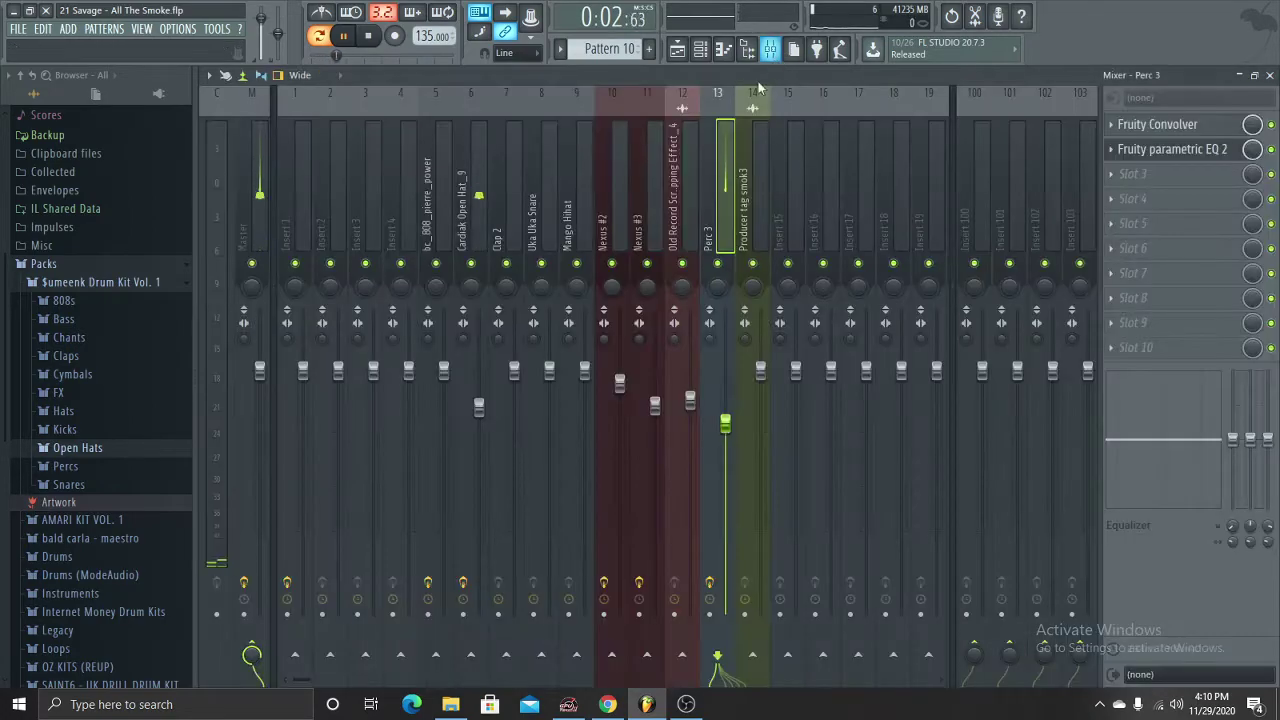
{"action": "left_click", "coordinate": [1158, 125]}
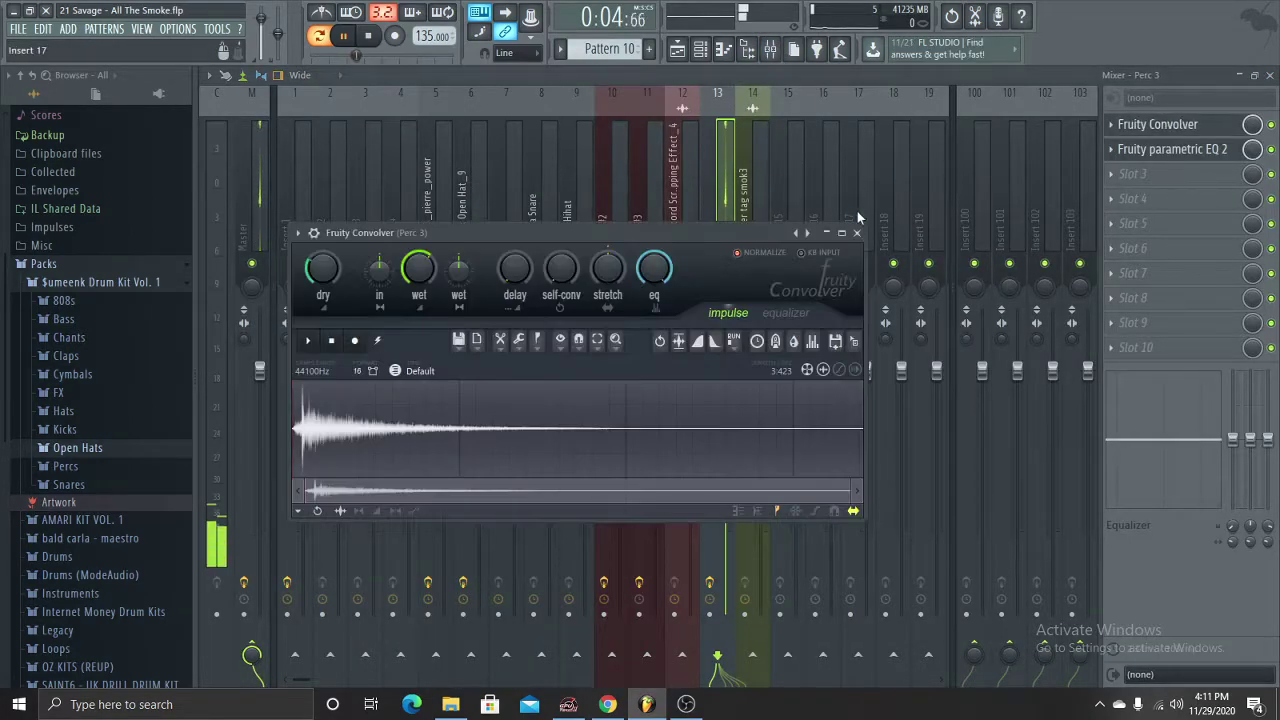
{"action": "left_click", "coordinate": [857, 233]}
{"action": "left_click", "coordinate": [1172, 149]}
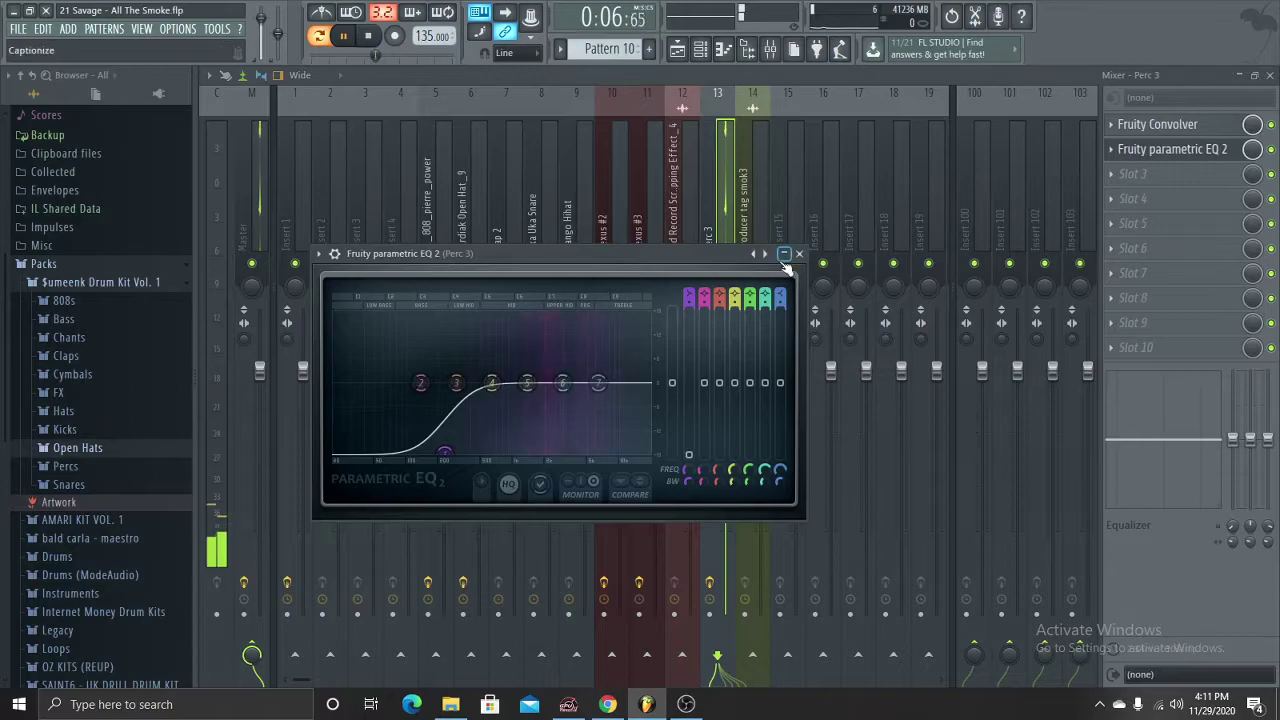
{"action": "left_click", "coordinate": [797, 255]}
- Inspect the Old Record ScratchyPopping Effect_4 audio clip from the playlist in its sample settings and in Edison, closing both windows
{"action": "left_click", "coordinate": [680, 49]}
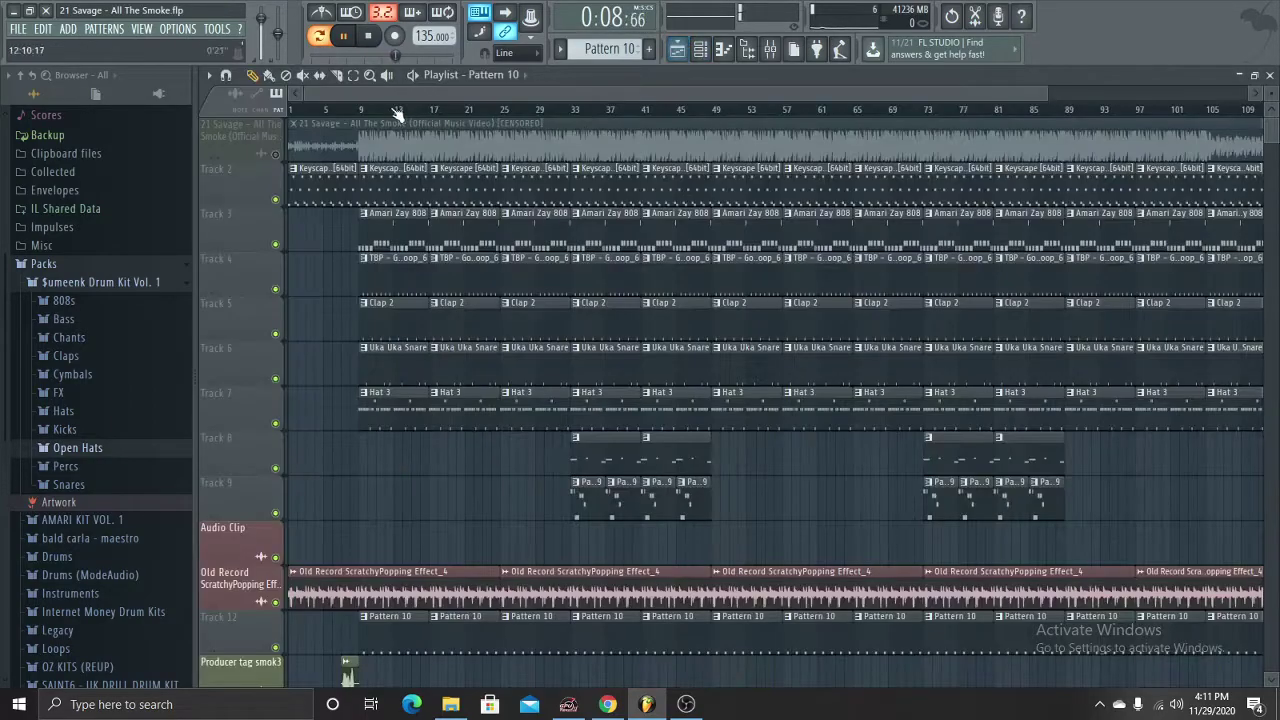
{"action": "double_click", "coordinate": [328, 579]}
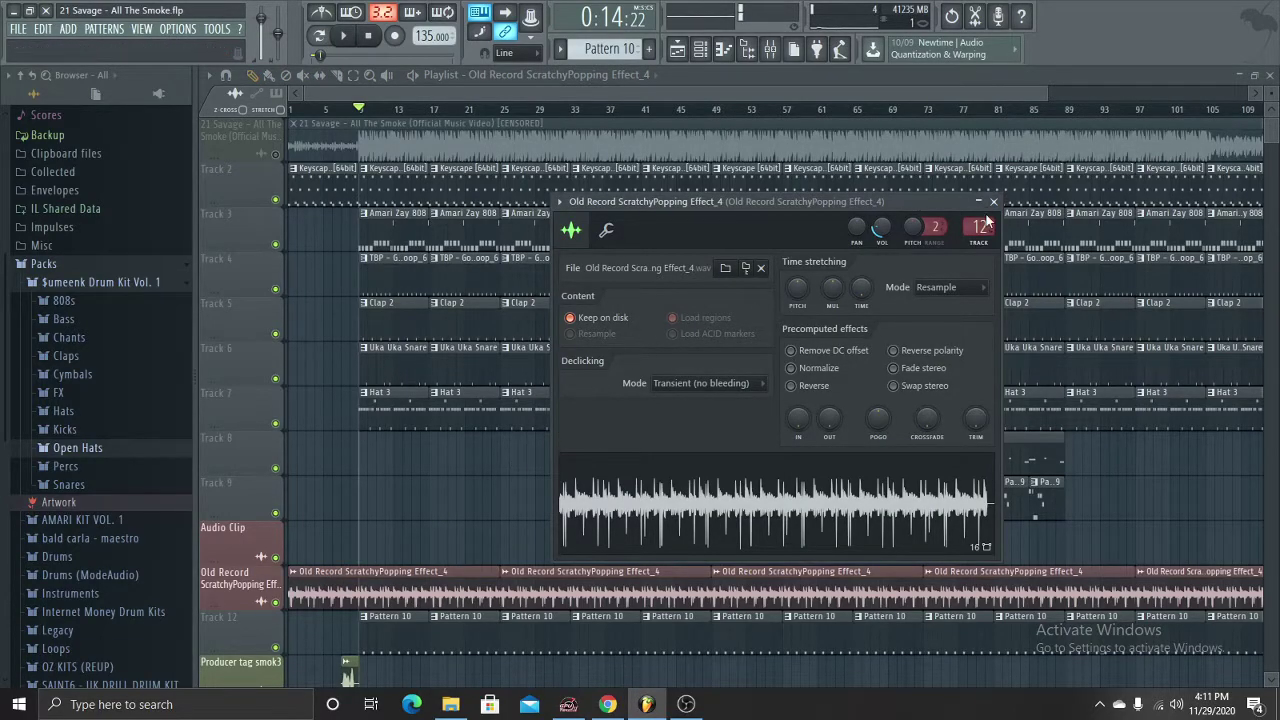
{"action": "key", "text": "ctrl+e"}
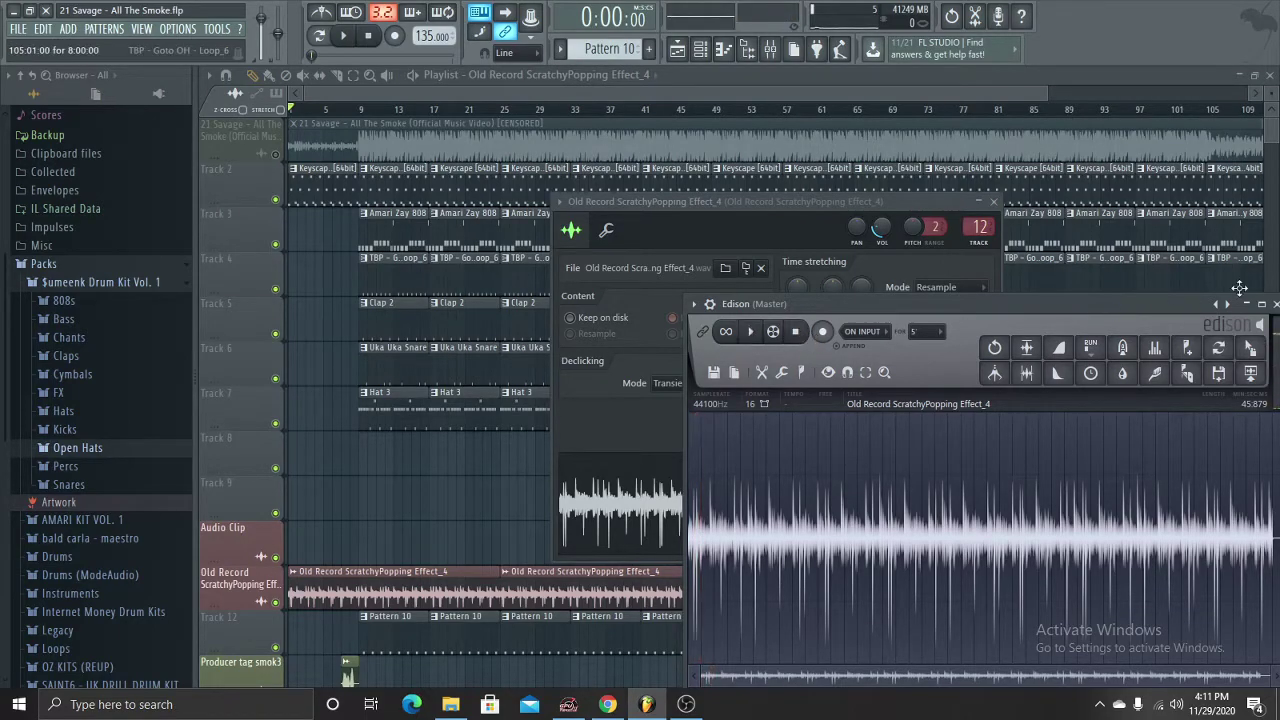
{"action": "key", "text": "Escape"}
{"action": "key", "text": "Escape"}
- Play the full arrangement in the playlist from the beginning and look over its tracks through the end of the song
{"action": "key", "text": "space"}
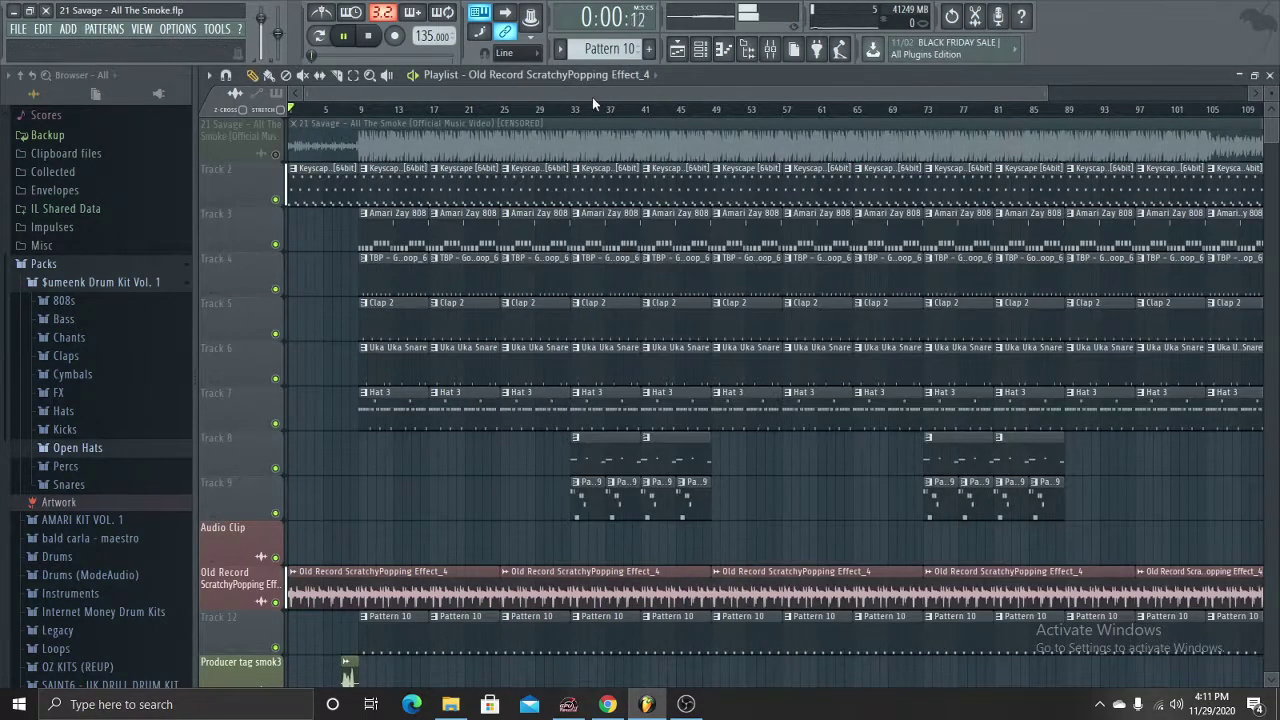
{"action": "scroll", "coordinate": [460, 170], "scroll_direction": "down", "scroll_amount": 1}
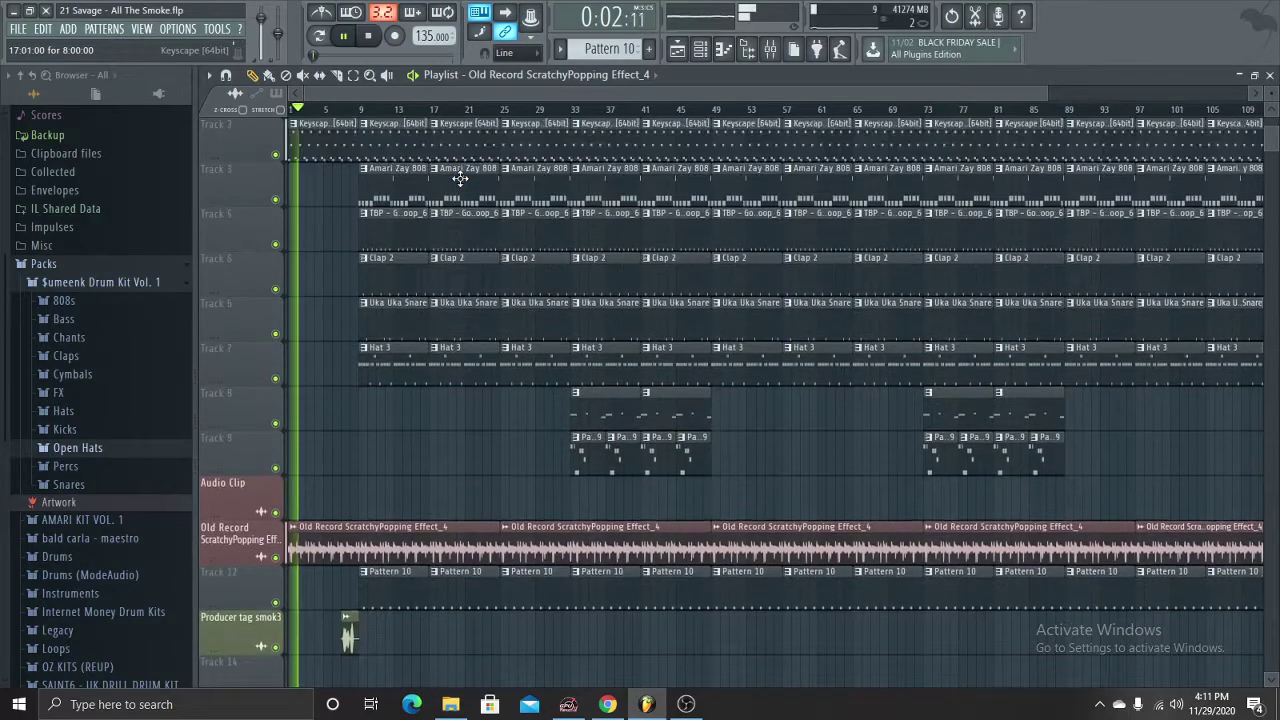
{"action": "left_click_drag", "start_coordinate": [1044, 92], "coordinate": [828, 90]}
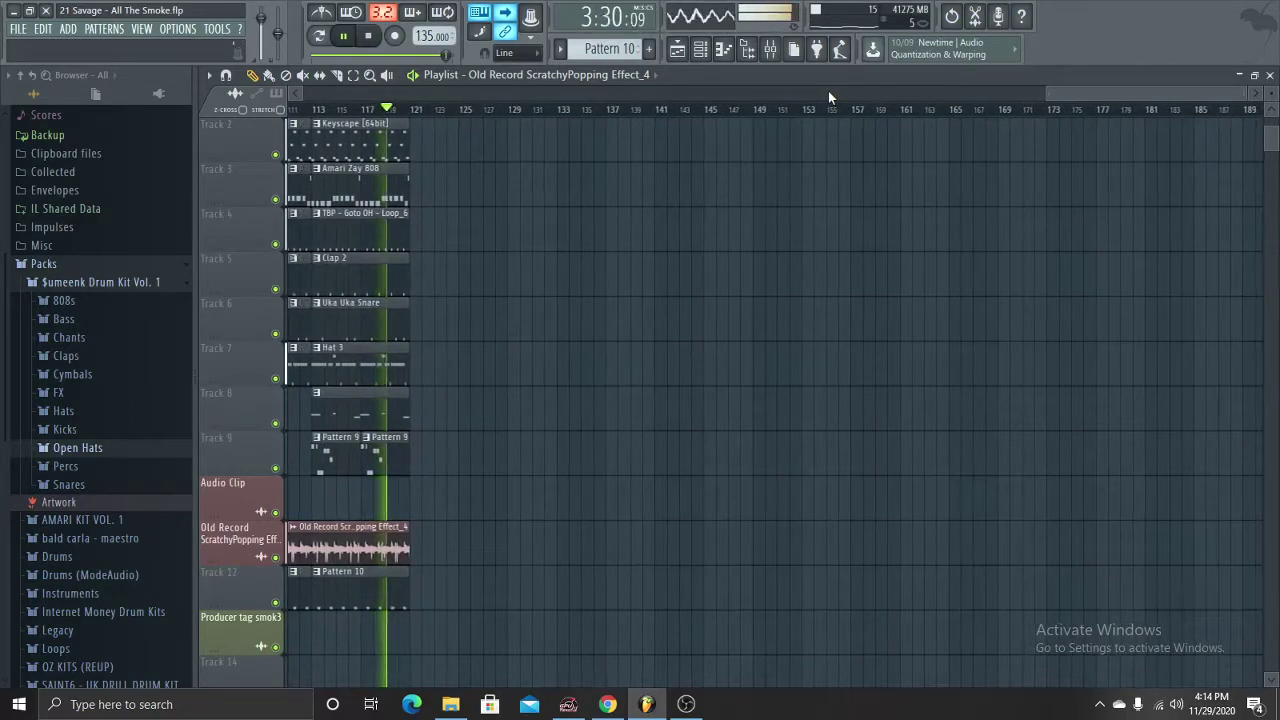
{"action": "scroll", "coordinate": [700, 528], "scroll_direction": "up", "scroll_amount": 1}
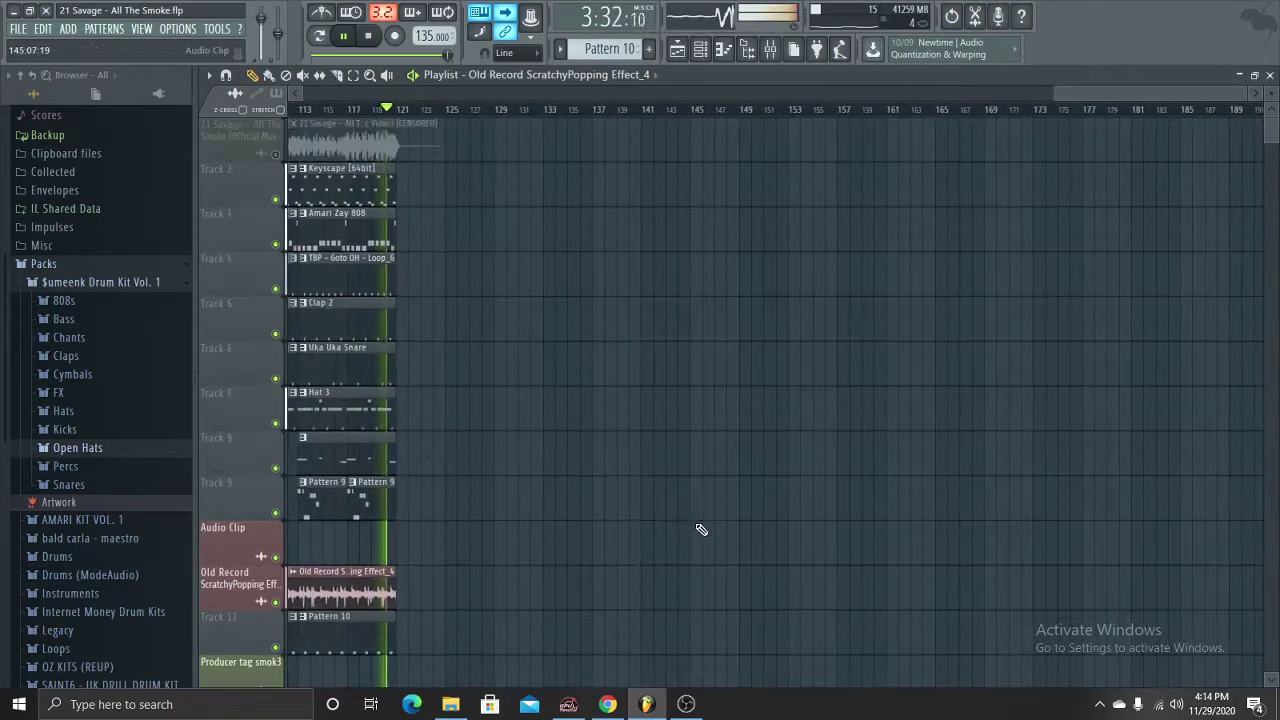